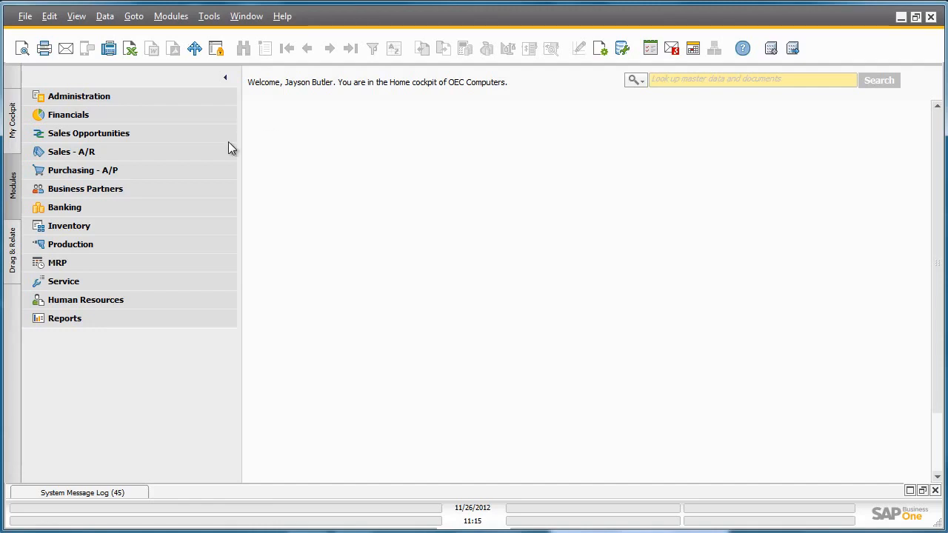
Step: Open a new purchase request from the Purchasing module and set its required date to 12/07/2012
{"action": "left_click", "coordinate": [159, 170]}
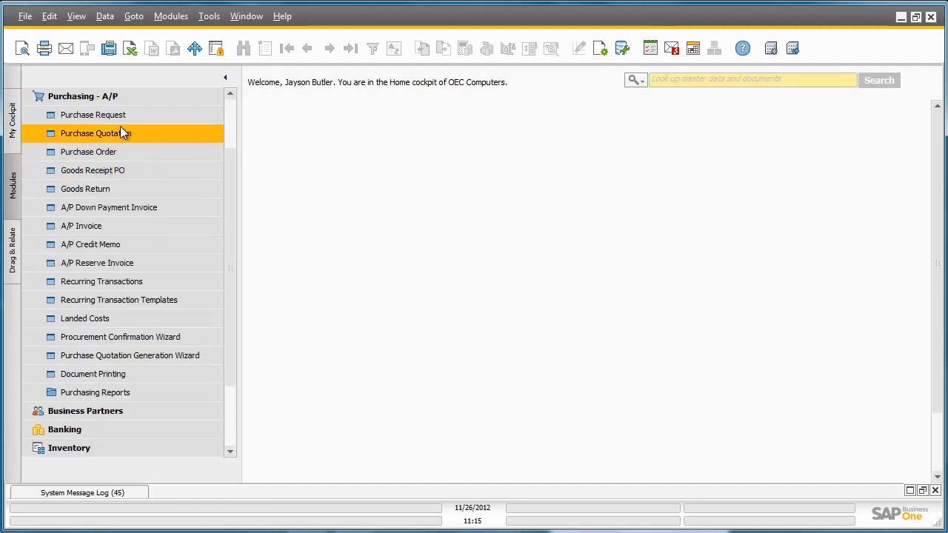
{"action": "left_click", "coordinate": [104, 115]}
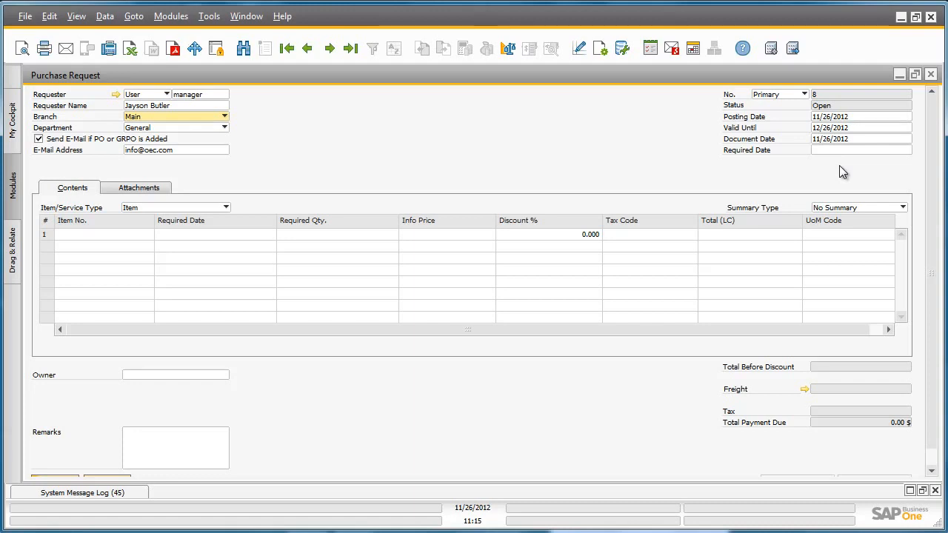
{"action": "left_click", "coordinate": [865, 150]}
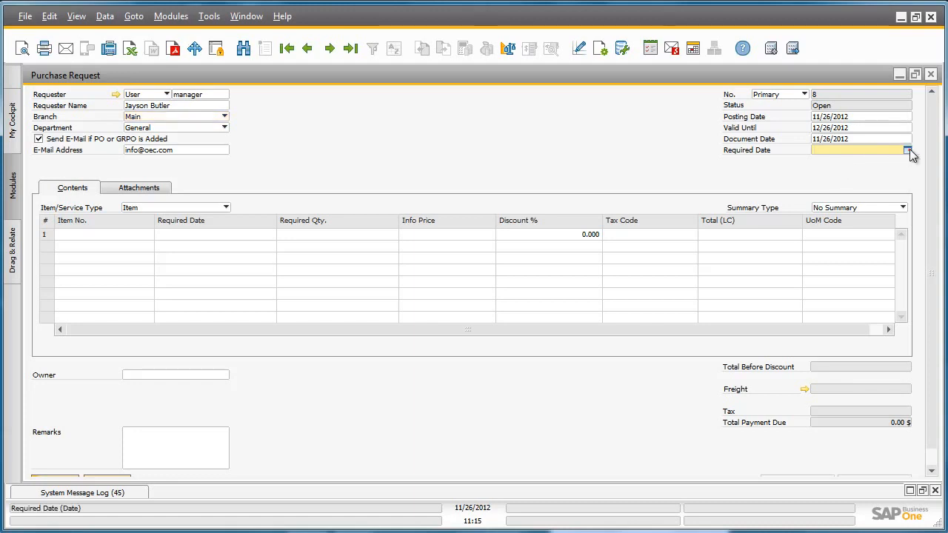
{"action": "left_click", "coordinate": [907, 150]}
{"action": "left_click", "coordinate": [880, 169]}
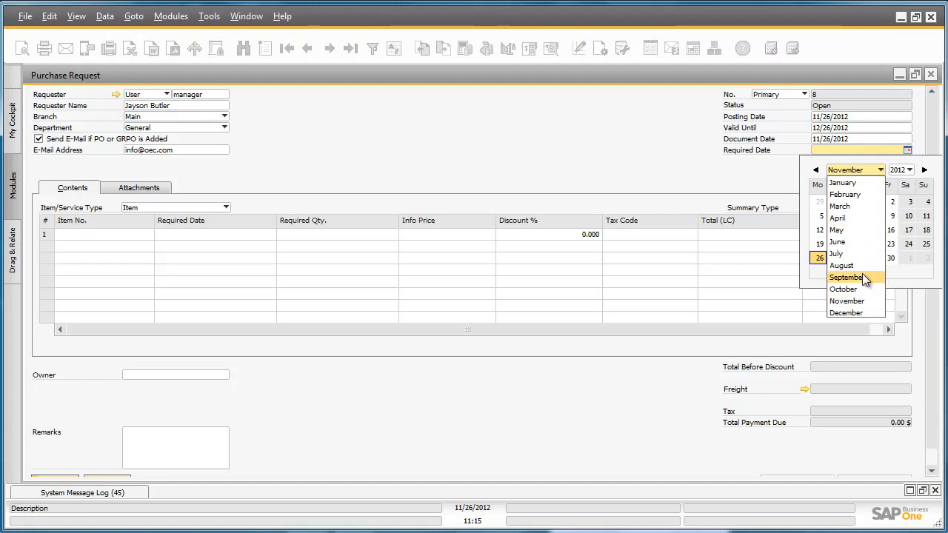
{"action": "left_click", "coordinate": [859, 313]}
{"action": "left_click", "coordinate": [892, 216]}
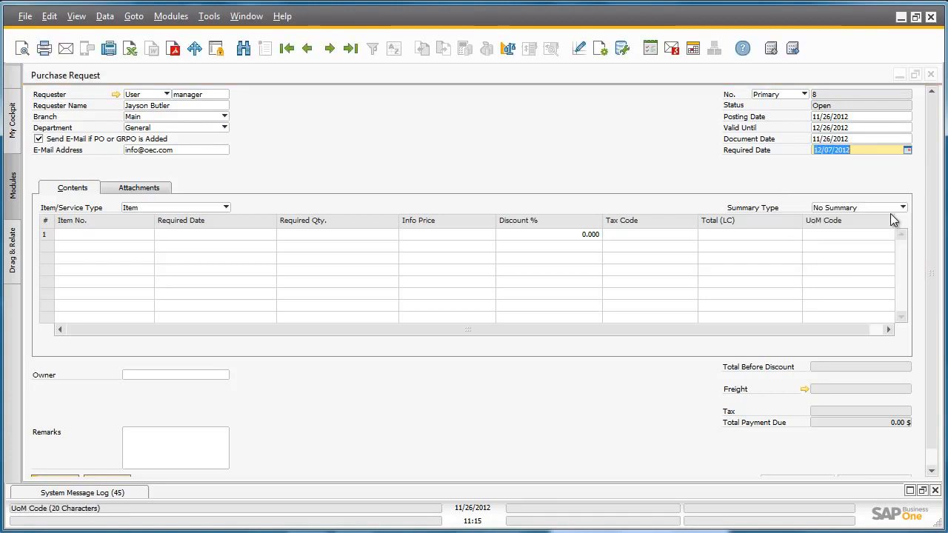
Step: Add item Z00001, Apple iPad 64GB Black, to the request's first line with a required quantity of 3
{"action": "left_click", "coordinate": [129, 232]}
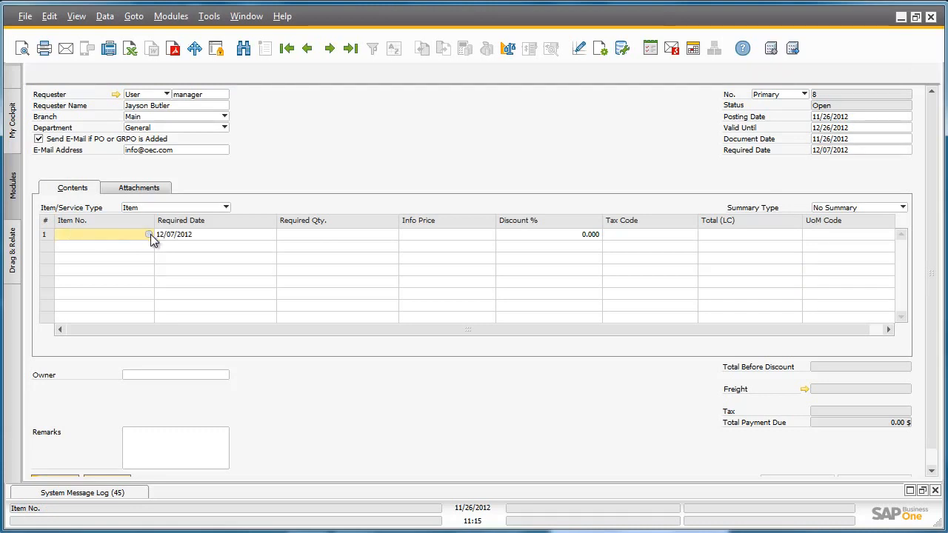
{"action": "left_click", "coordinate": [149, 234]}
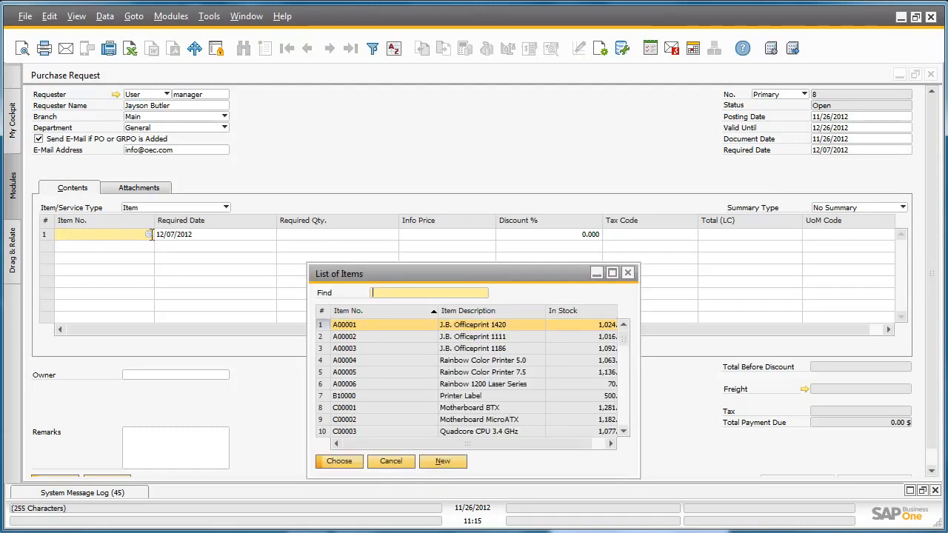
{"action": "left_click", "coordinate": [511, 313]}
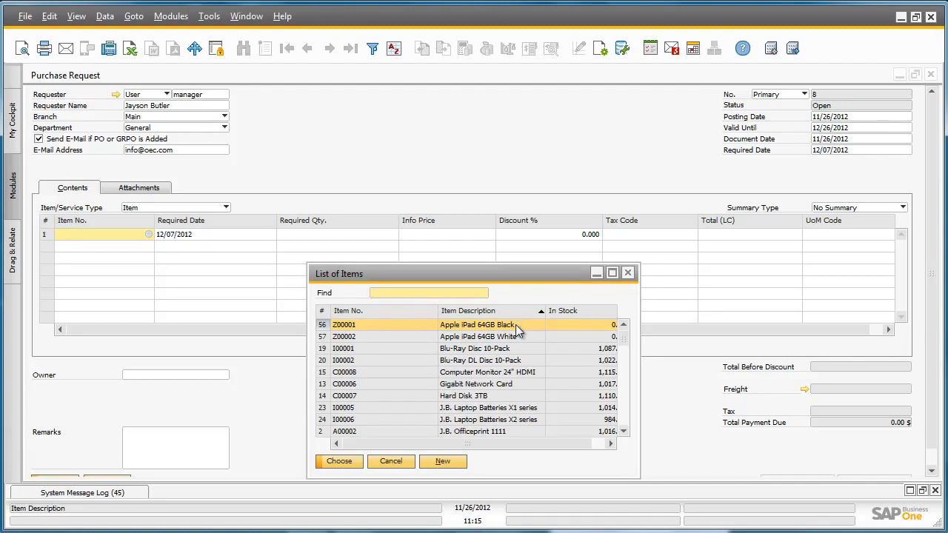
{"action": "double_click", "coordinate": [515, 324]}
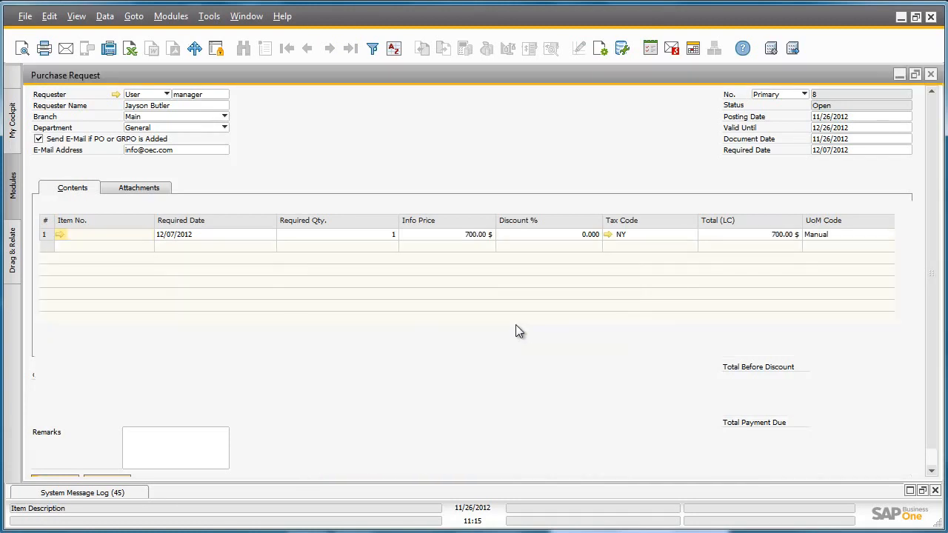
{"action": "left_click", "coordinate": [353, 238]}
{"action": "type", "text": "3"}
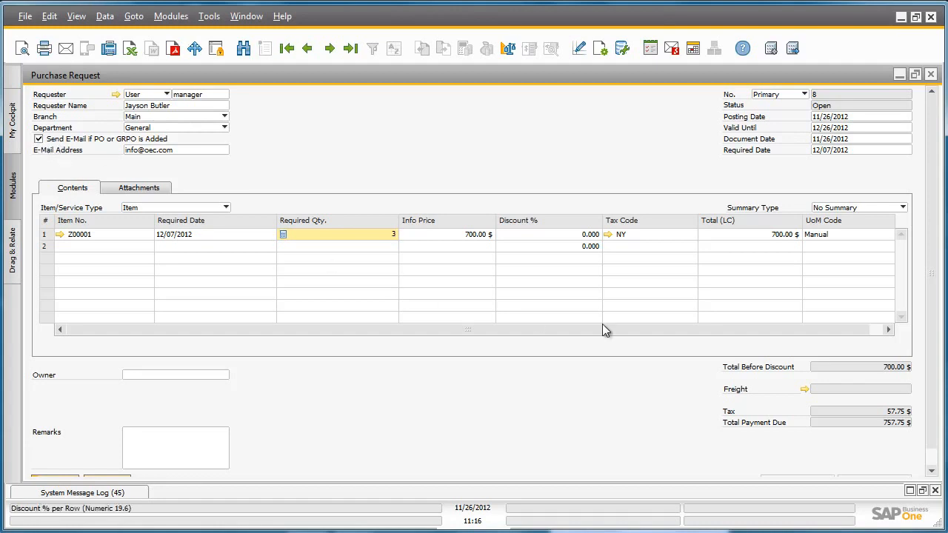
Step: Submit the purchase request for authorization with the remark "Please approve" and close the request form
{"action": "scroll", "coordinate": [933, 344], "scroll_direction": "down", "scroll_amount": 1}
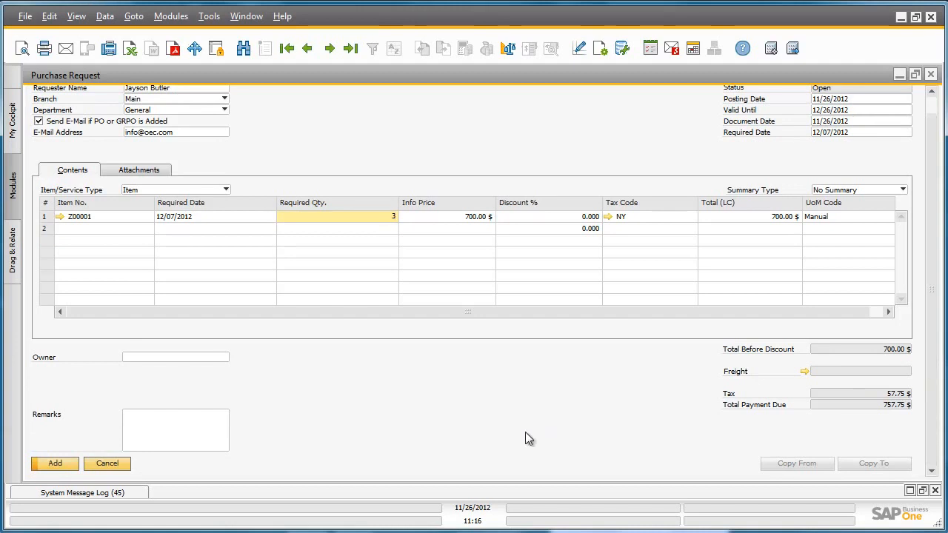
{"action": "left_click", "coordinate": [66, 466]}
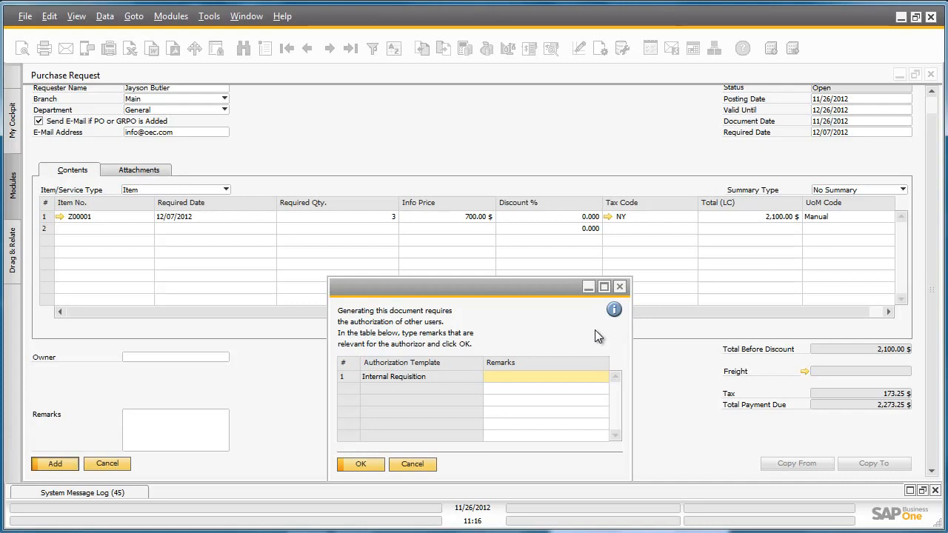
{"action": "type", "text": "Please approve"}
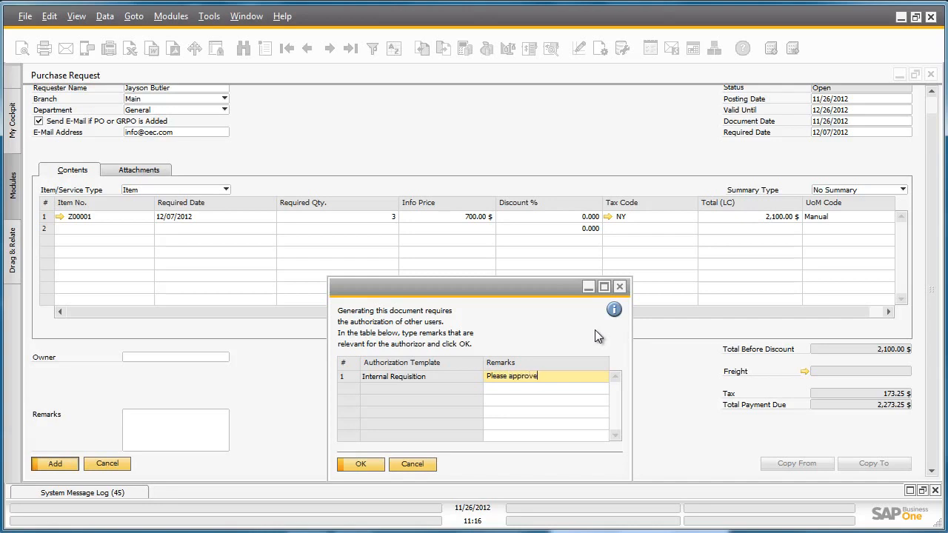
{"action": "left_click", "coordinate": [345, 462]}
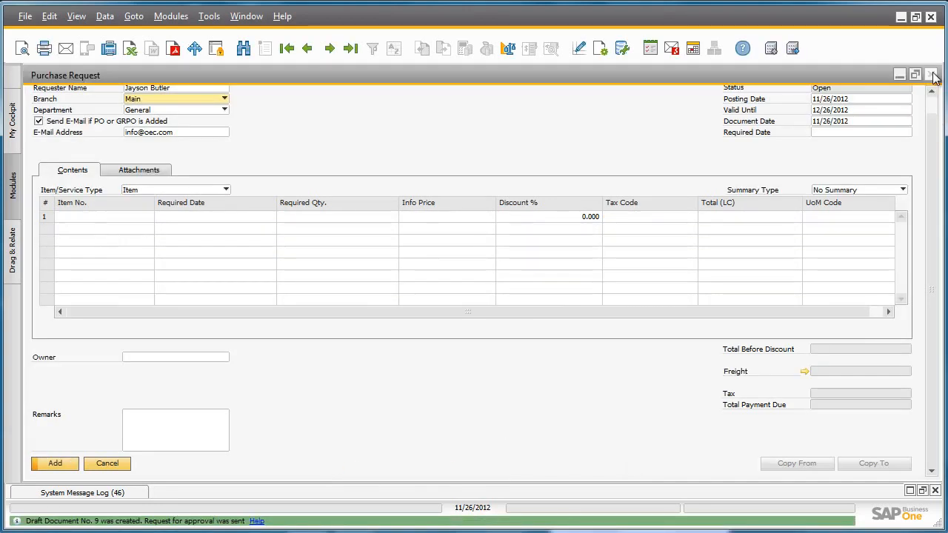
{"action": "left_click", "coordinate": [932, 74]}
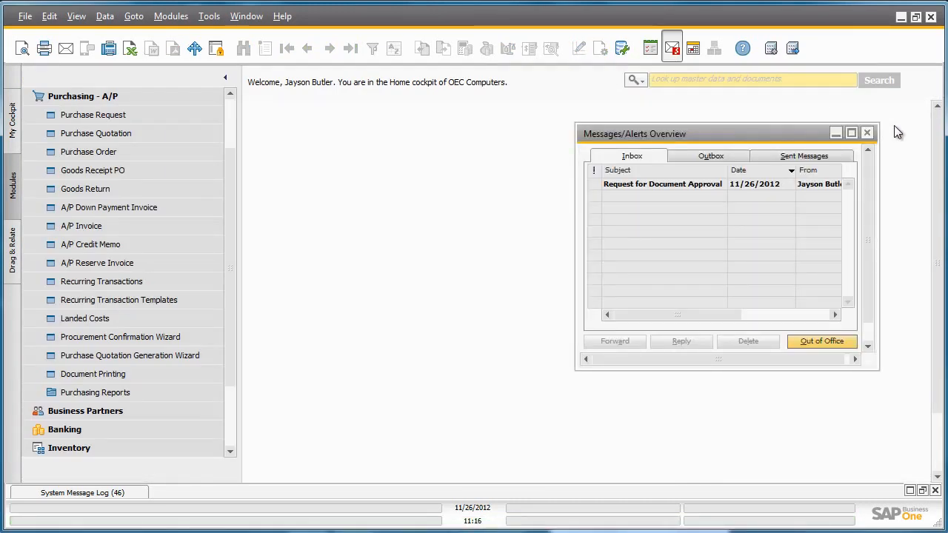
Step: Open the document approval request from the inbox message, set its decision to Approved and save it
{"action": "left_click", "coordinate": [706, 188]}
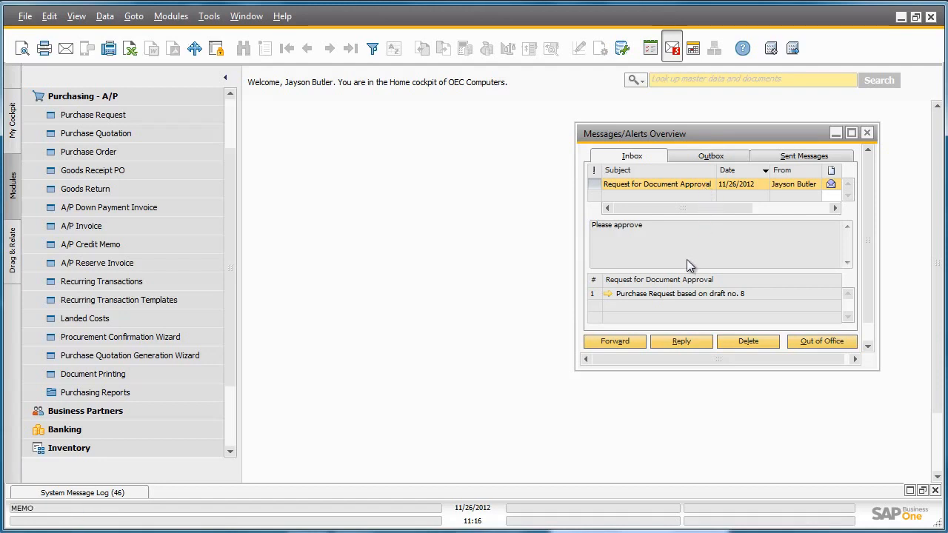
{"action": "left_click", "coordinate": [608, 293]}
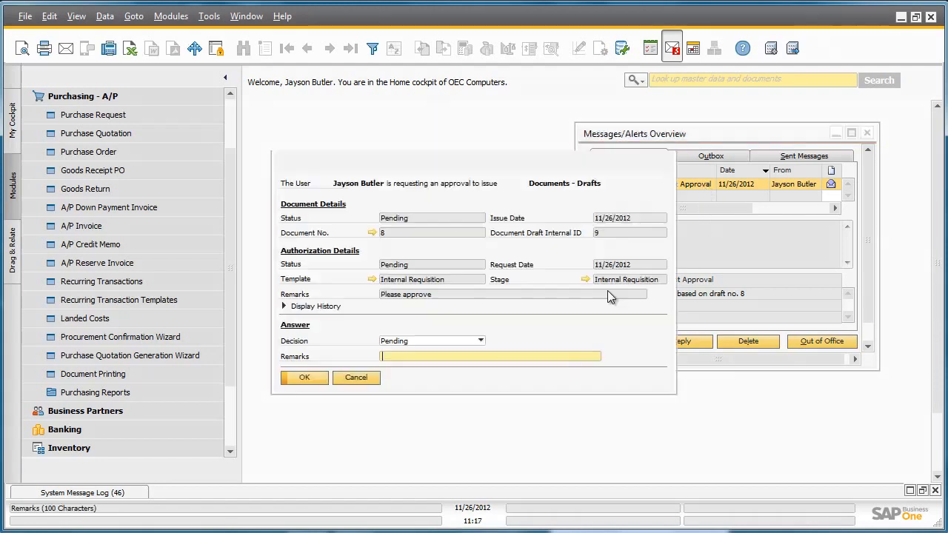
{"action": "left_click", "coordinate": [423, 339]}
{"action": "left_click", "coordinate": [417, 364]}
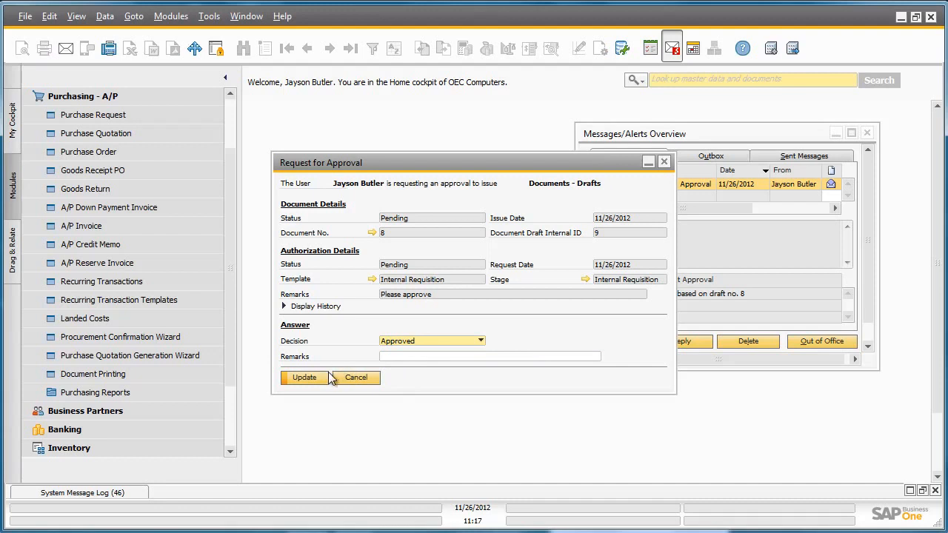
{"action": "left_click", "coordinate": [304, 378]}
{"action": "left_click", "coordinate": [309, 378]}
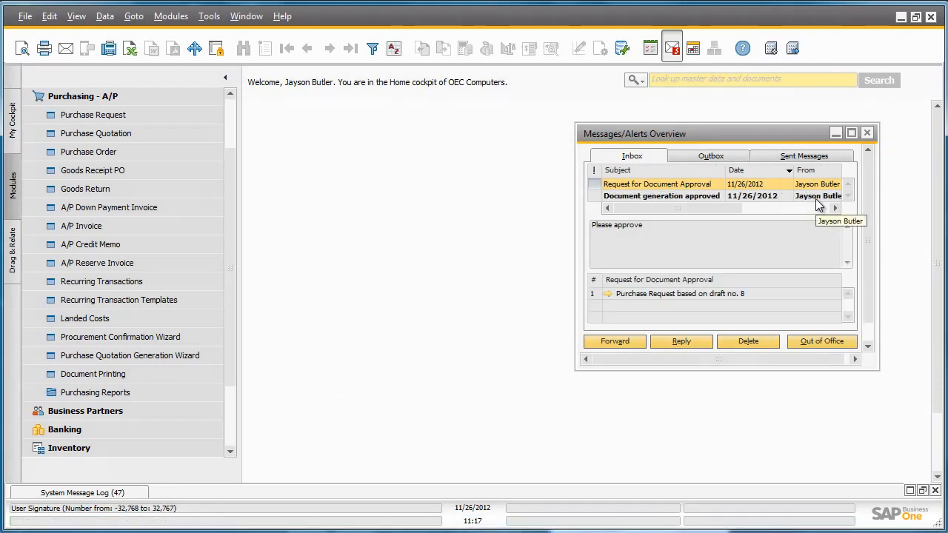
Step: Open the approved purchase request draft from the "Document generation approved" message and add it as a document
{"action": "left_click", "coordinate": [609, 197]}
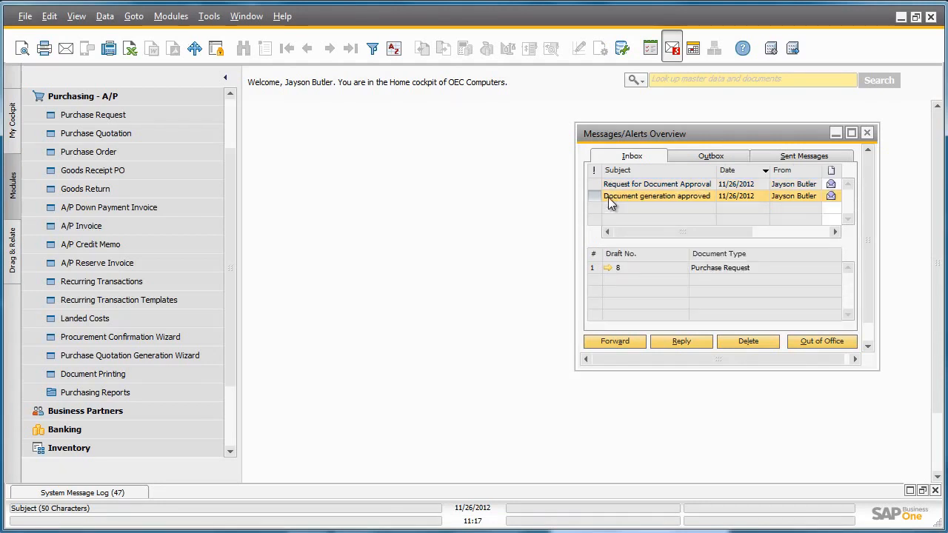
{"action": "left_click", "coordinate": [606, 268]}
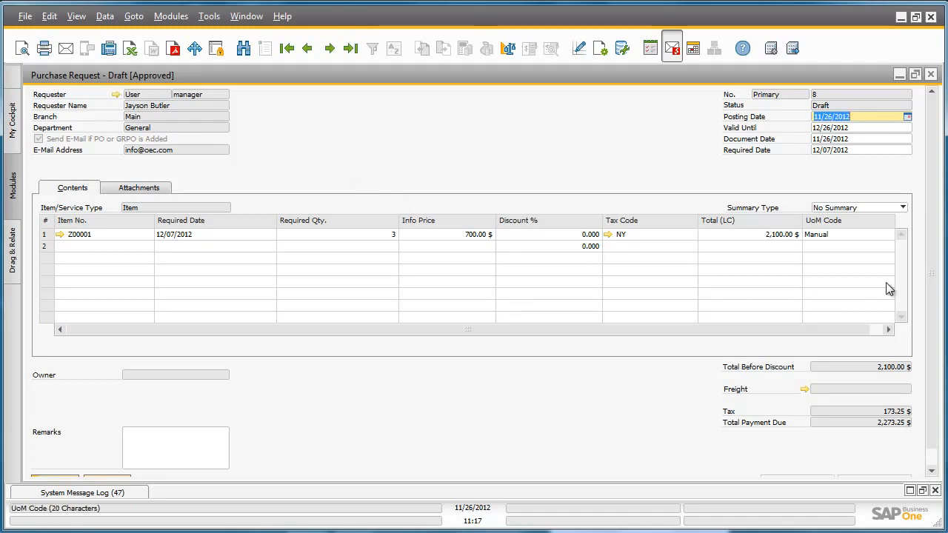
{"action": "scroll", "coordinate": [929, 277], "scroll_direction": "down", "scroll_amount": 1}
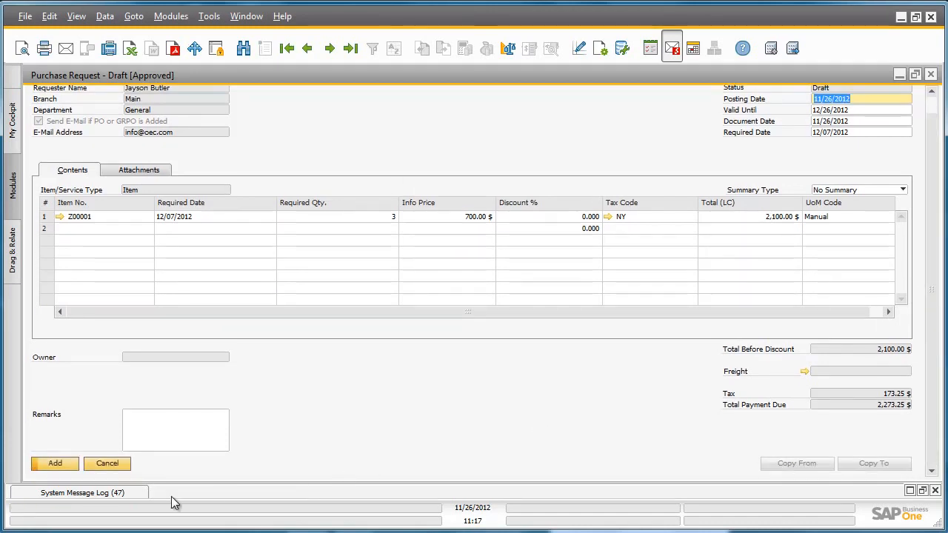
{"action": "left_click", "coordinate": [48, 469]}
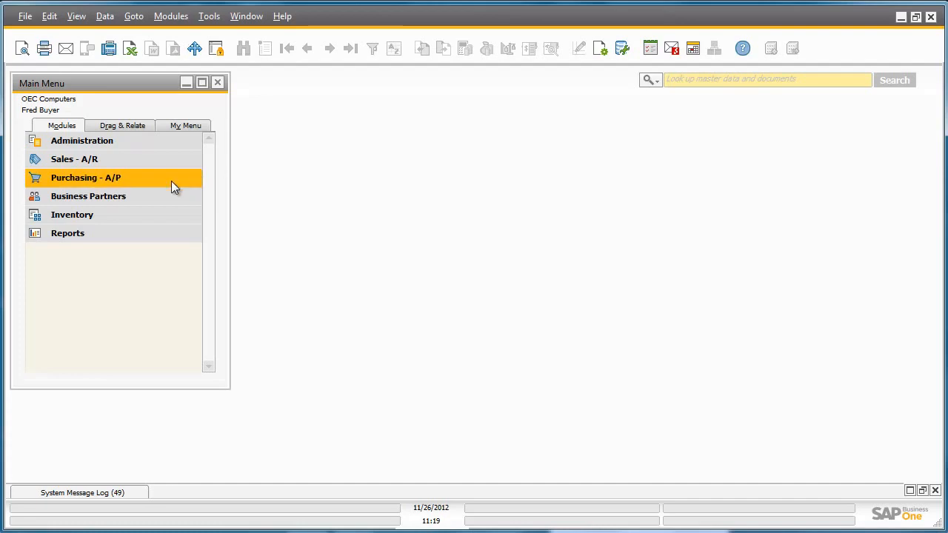
Step: Run the Purchase Request Report for items from all users and employees, displaying open purchase requests only
{"action": "left_click", "coordinate": [105, 179]}
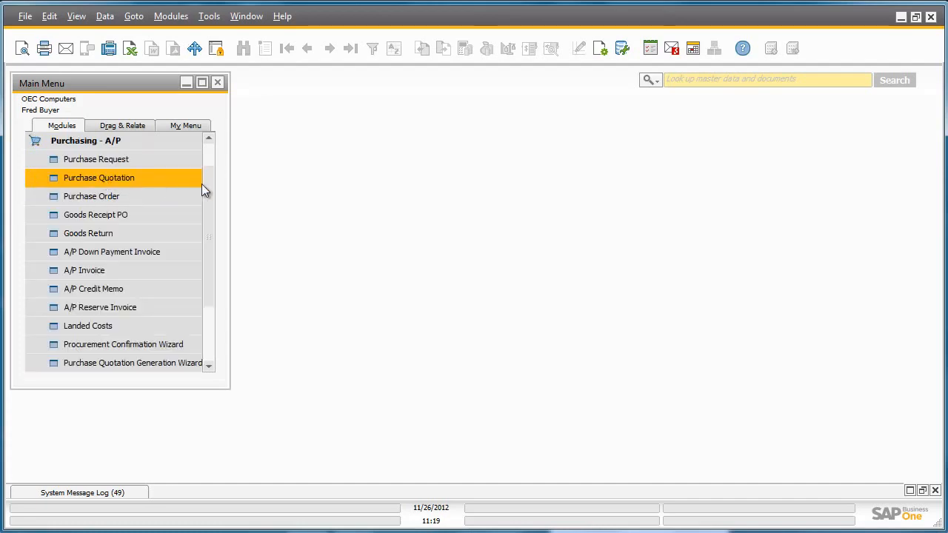
{"action": "left_click_drag", "start_coordinate": [208, 194], "coordinate": [200, 259]}
{"action": "left_click", "coordinate": [170, 307]}
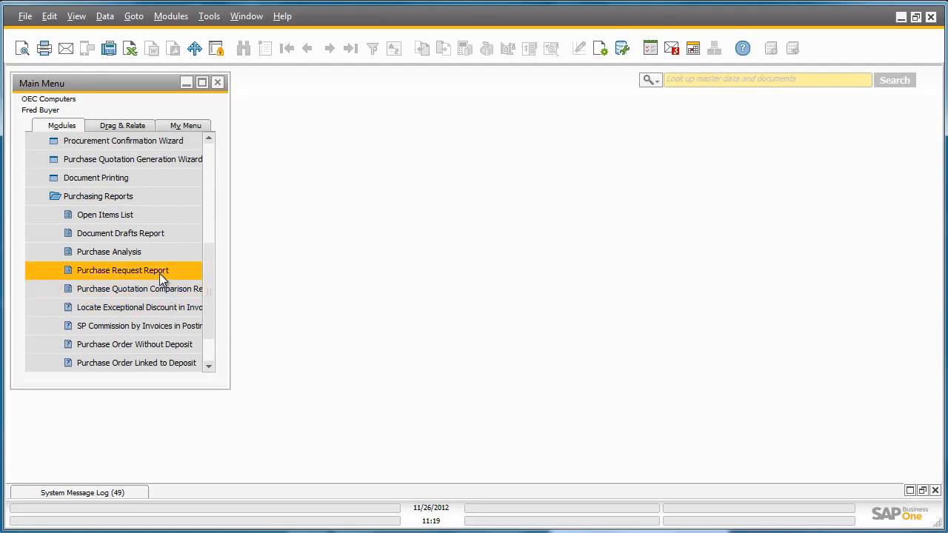
{"action": "left_click", "coordinate": [159, 274]}
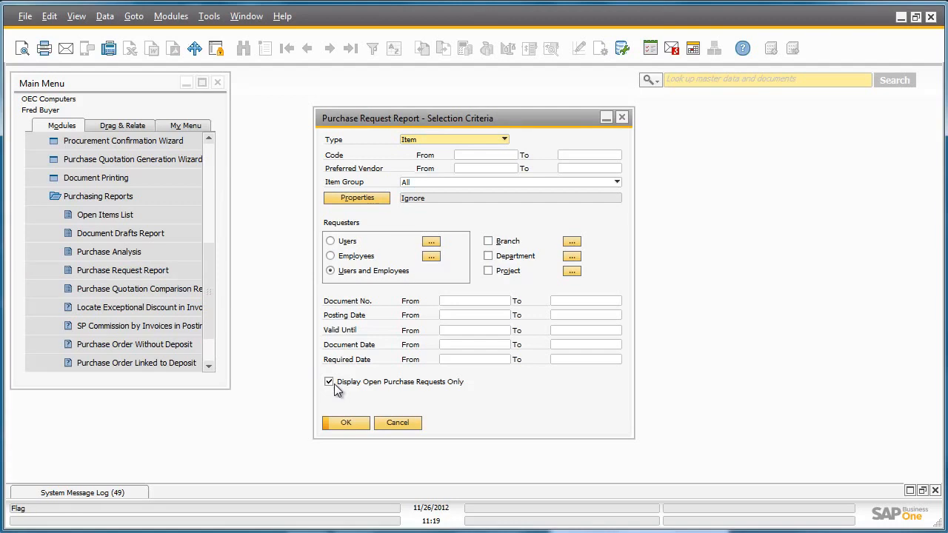
{"action": "left_click", "coordinate": [344, 420]}
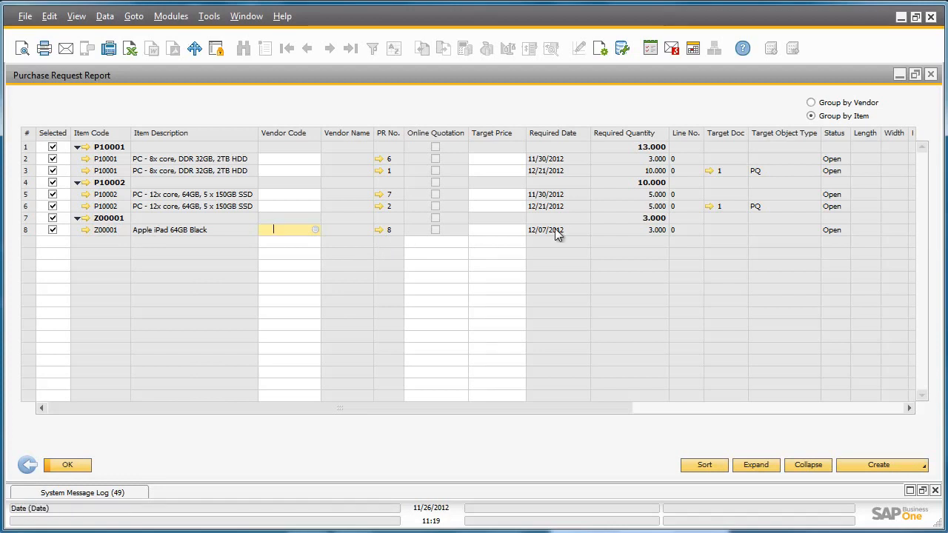
Step: Examine the report's remaining columns and the alternative items defined for the Apple iPad 64GB Black
{"action": "left_click_drag", "start_coordinate": [600, 406], "coordinate": [888, 406]}
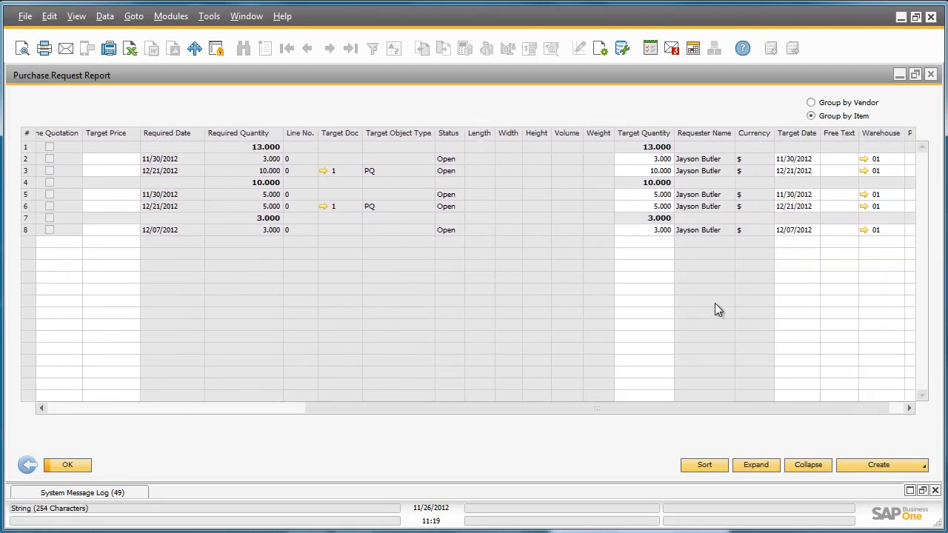
{"action": "left_click_drag", "start_coordinate": [744, 410], "coordinate": [355, 414]}
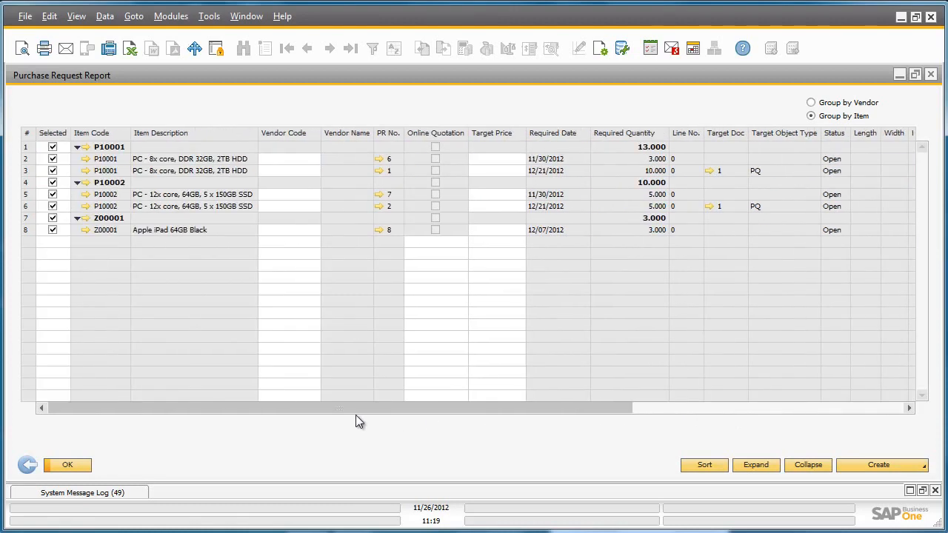
{"action": "right_click", "coordinate": [109, 226]}
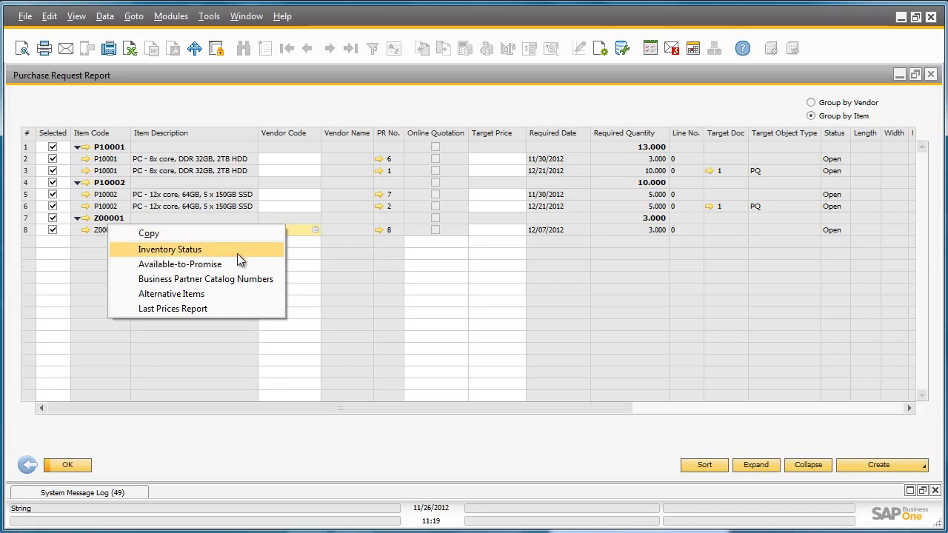
{"action": "left_click", "coordinate": [226, 295]}
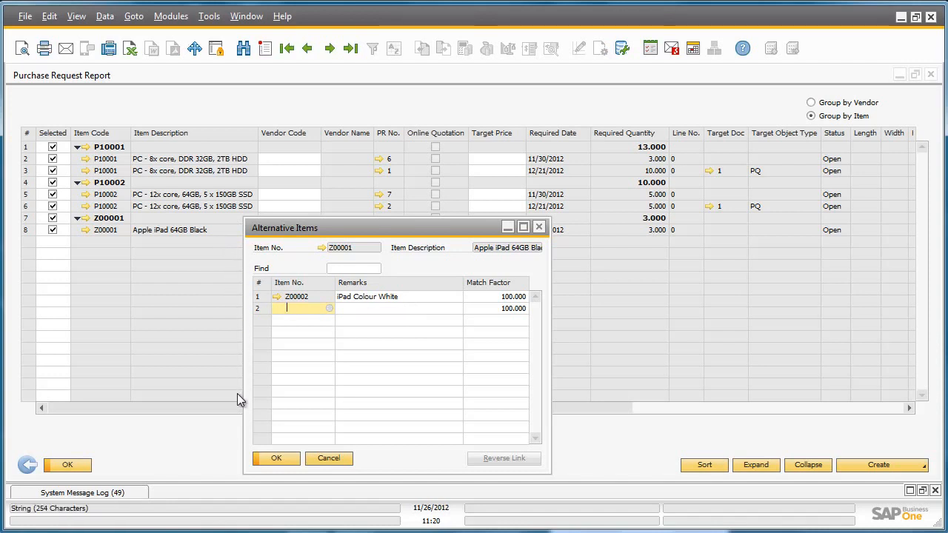
{"action": "left_click", "coordinate": [283, 457]}
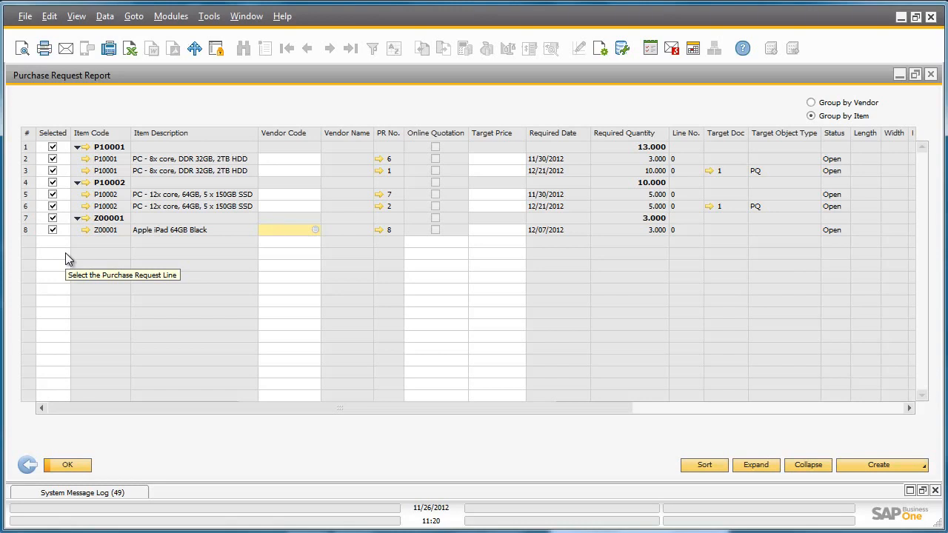
Step: Deselect all report lines, select only the Apple iPad 64GB Black item and assign Lumarx as its vendor
{"action": "double_click", "coordinate": [58, 136]}
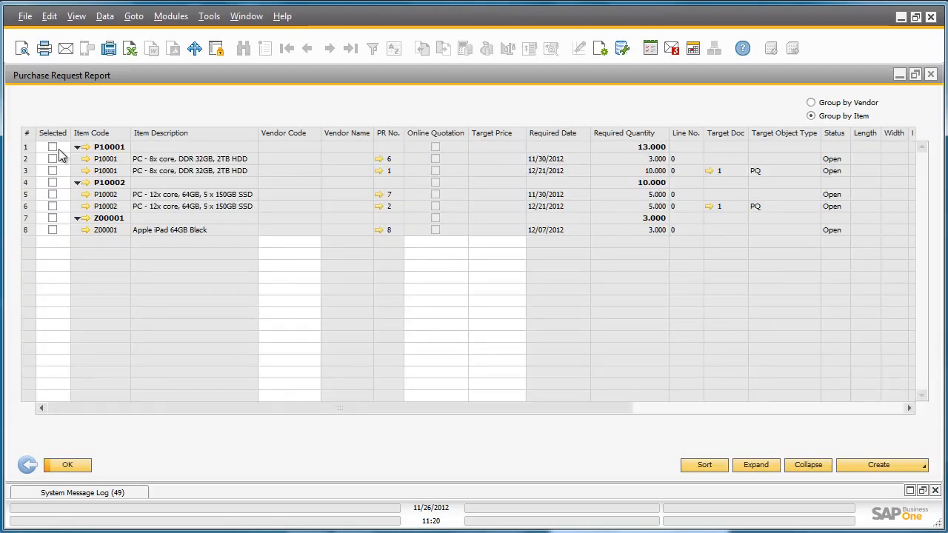
{"action": "left_click", "coordinate": [54, 218]}
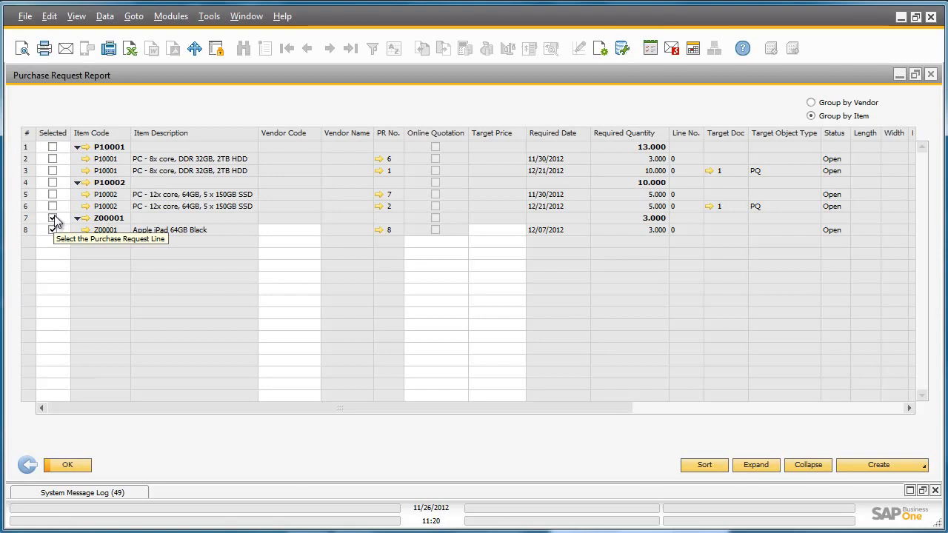
{"action": "left_click", "coordinate": [298, 231]}
{"action": "left_click", "coordinate": [315, 230]}
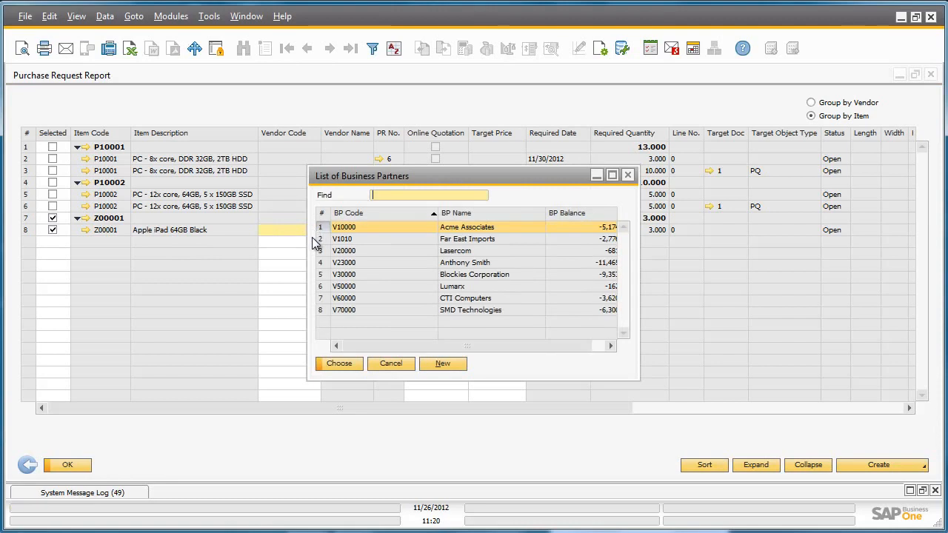
{"action": "double_click", "coordinate": [445, 293]}
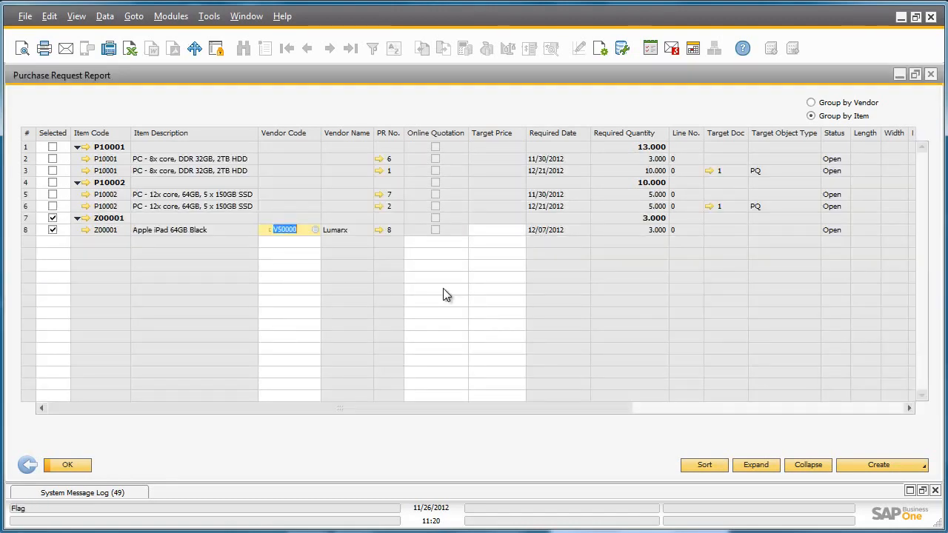
Step: Generate a purchase order from the selected iPad line, confirm the automatic document creation and close the report
{"action": "left_click", "coordinate": [911, 469]}
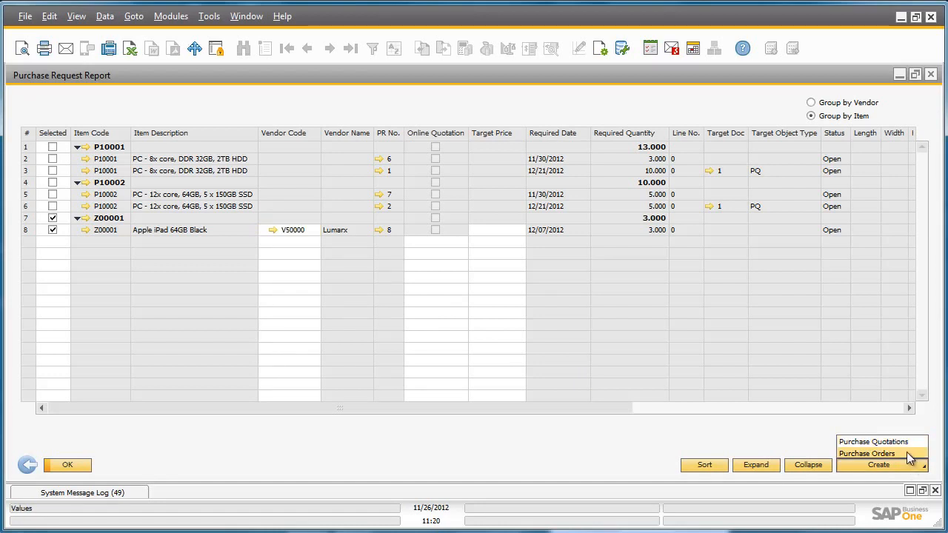
{"action": "left_click", "coordinate": [908, 454]}
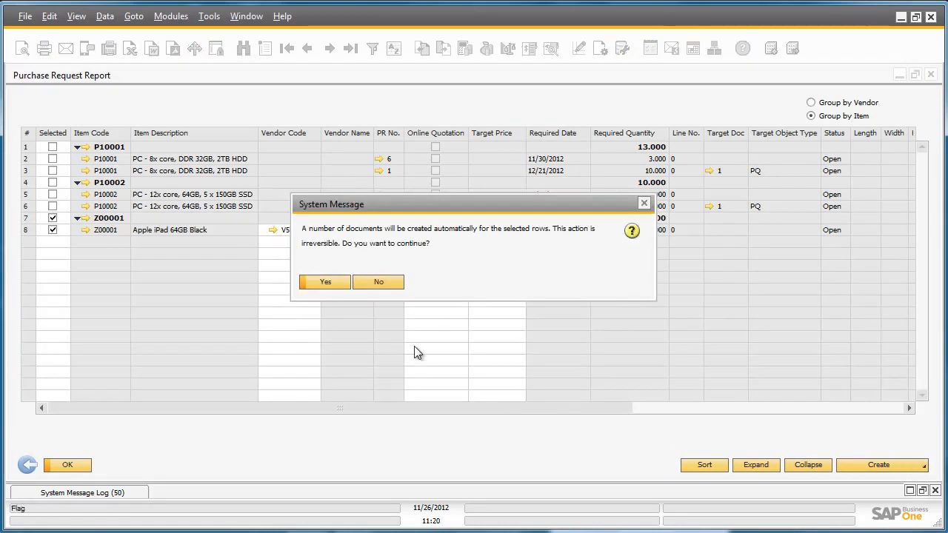
{"action": "left_click", "coordinate": [315, 283]}
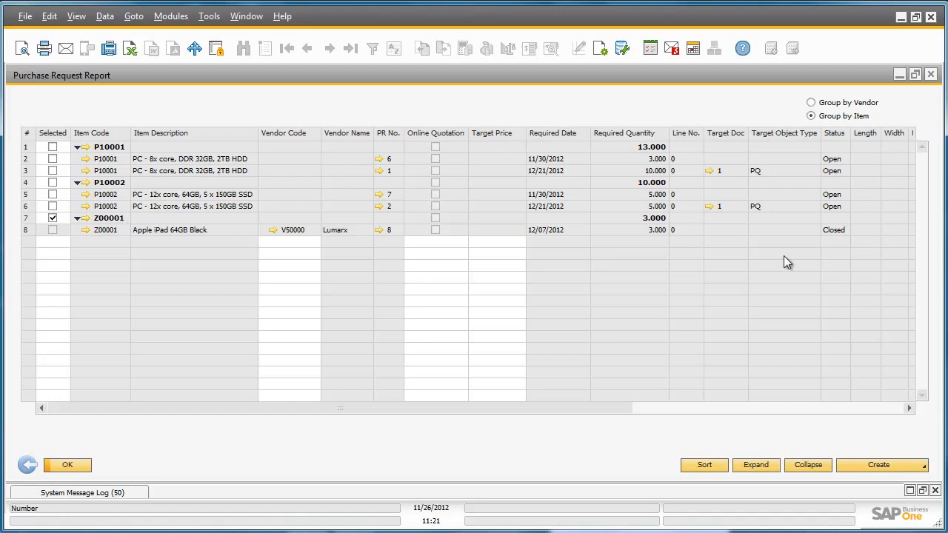
{"action": "left_click", "coordinate": [931, 75]}
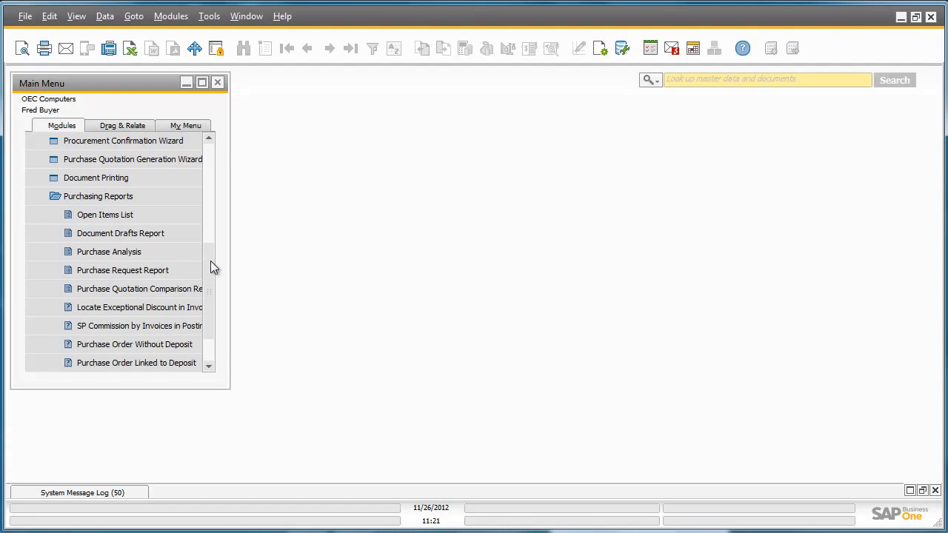
Step: Start the Purchase Quotation Generation Wizard with a new parameter set named "purchae request", leaving the description empty
{"action": "left_click_drag", "start_coordinate": [207, 276], "coordinate": [210, 237]}
{"action": "left_click", "coordinate": [189, 232]}
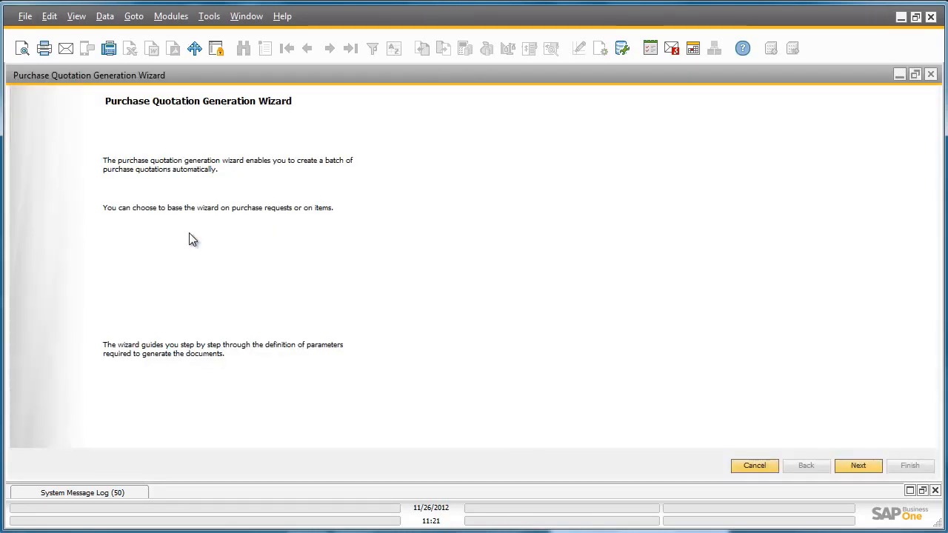
{"action": "left_click", "coordinate": [868, 469]}
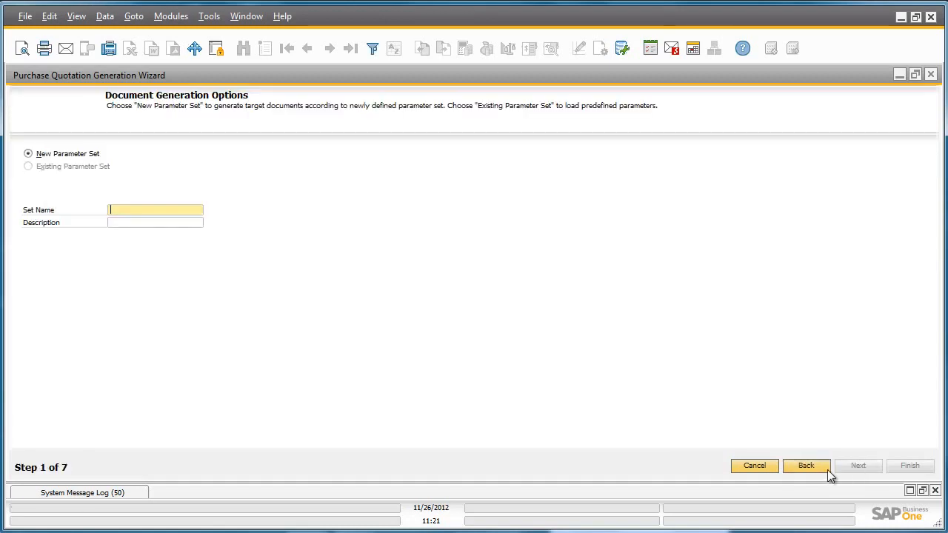
{"action": "type", "text": "purchae request"}
{"action": "left_click", "coordinate": [133, 226]}
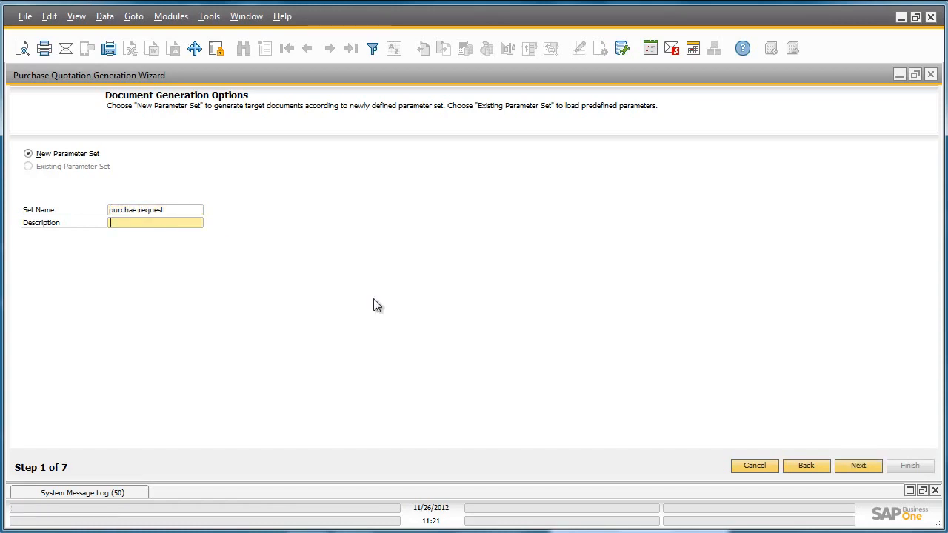
{"action": "left_click", "coordinate": [856, 463]}
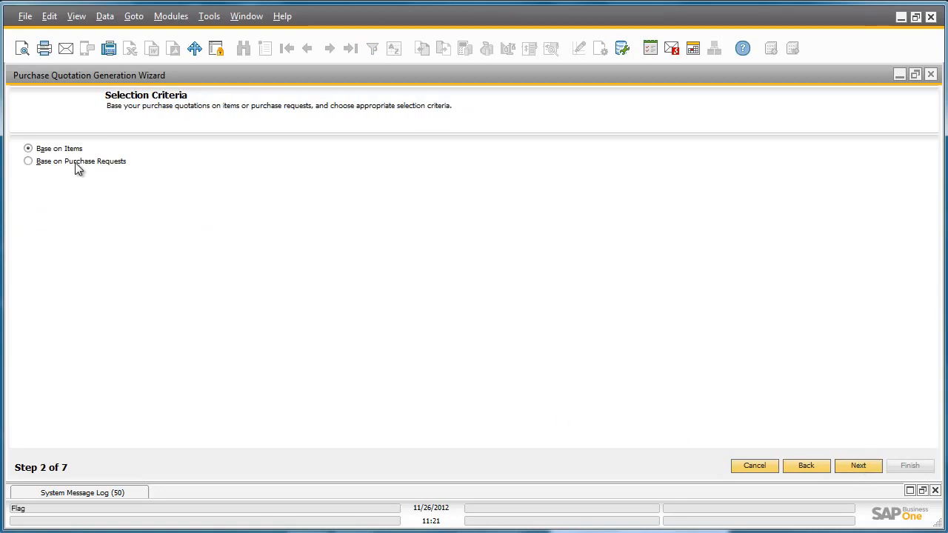
Step: Base the quotations on purchase requests from users and employees without date or item limits, and accept all the proposed items
{"action": "left_click", "coordinate": [29, 161]}
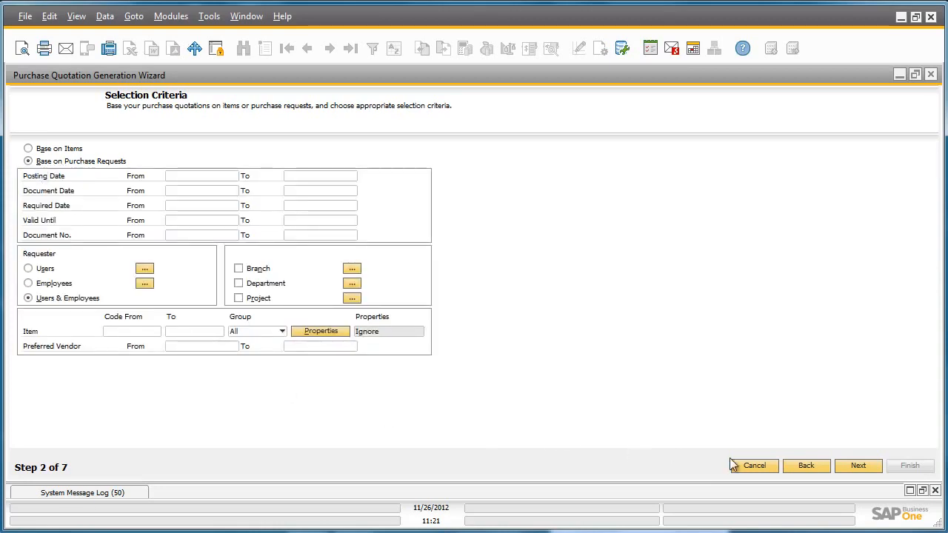
{"action": "left_click", "coordinate": [858, 465]}
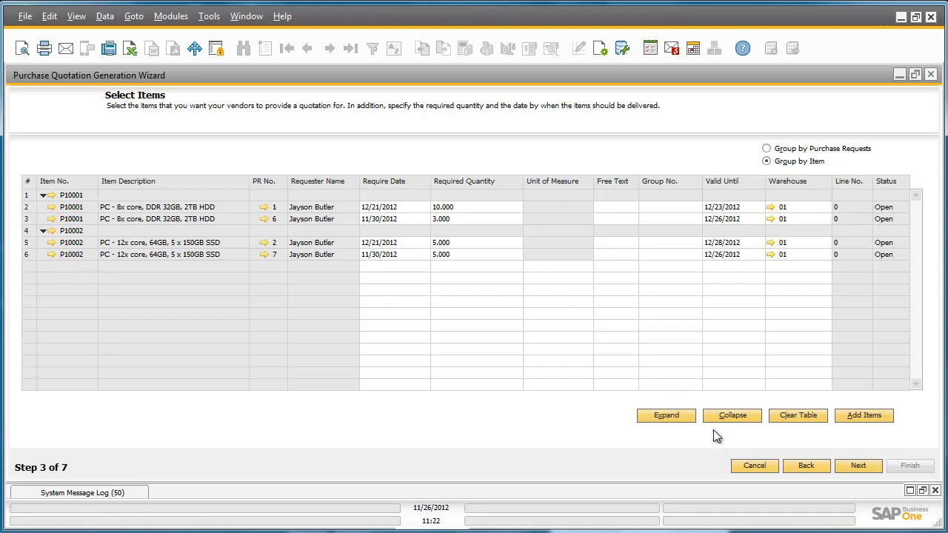
{"action": "left_click", "coordinate": [857, 466]}
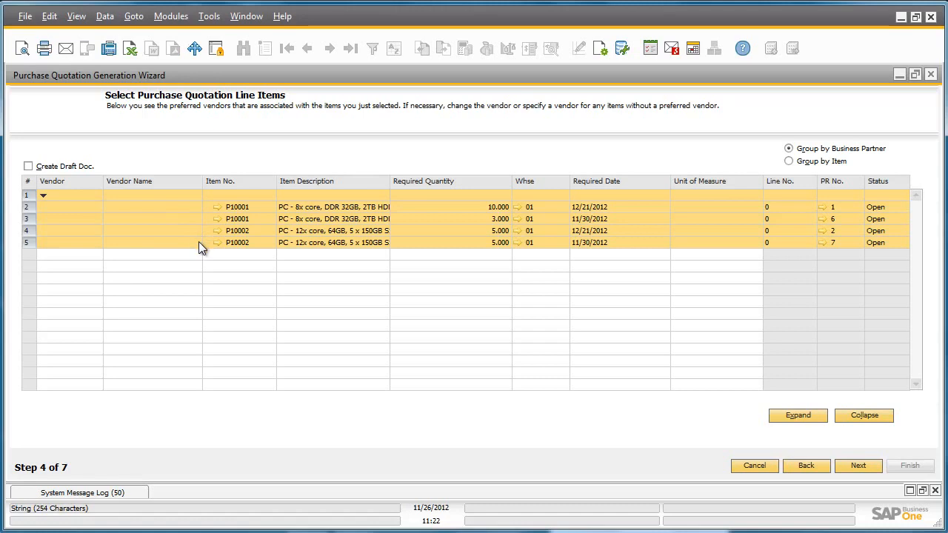
Step: Assign Lumarx as the vendor on all four P10001 and P10002 quotation lines
{"action": "left_click", "coordinate": [83, 208]}
{"action": "left_click", "coordinate": [97, 207]}
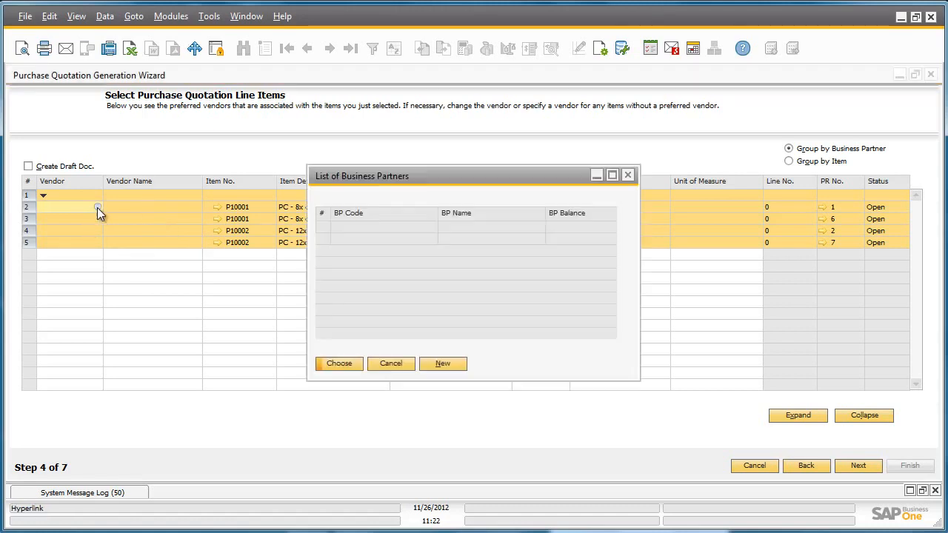
{"action": "double_click", "coordinate": [425, 287]}
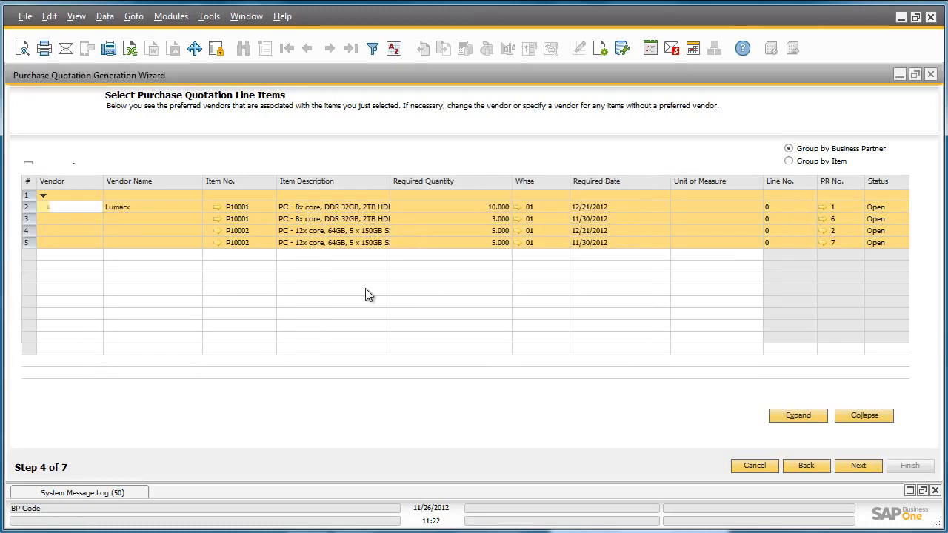
{"action": "left_click", "coordinate": [97, 214]}
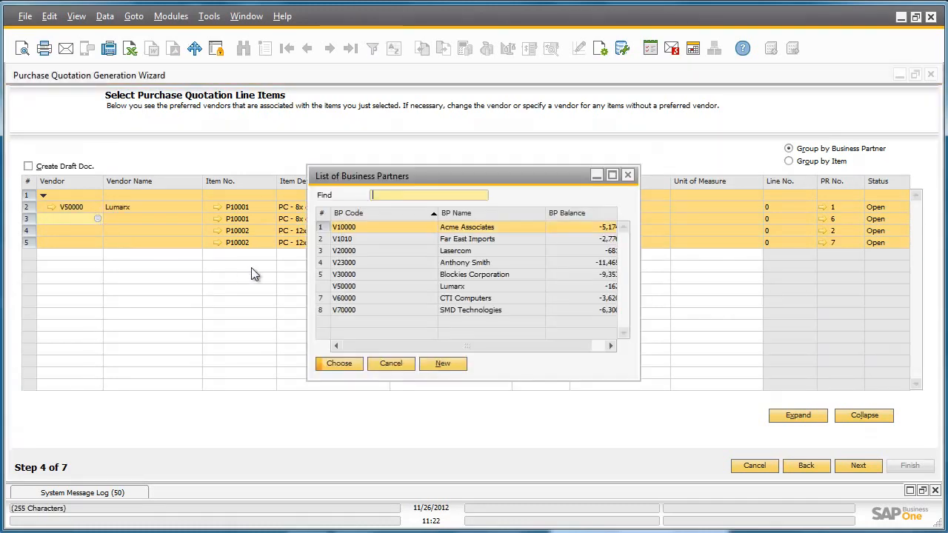
{"action": "double_click", "coordinate": [445, 287]}
{"action": "left_click", "coordinate": [96, 234]}
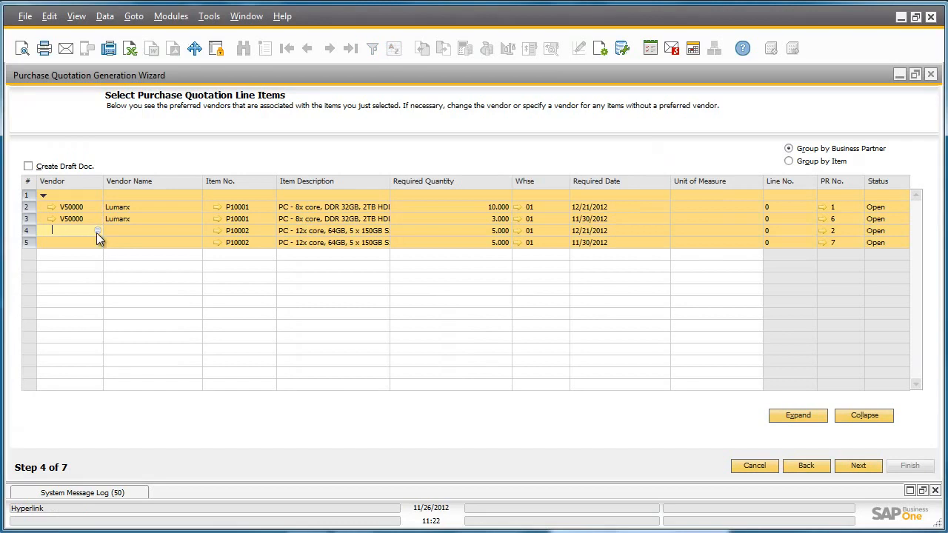
{"action": "left_click", "coordinate": [97, 232]}
{"action": "double_click", "coordinate": [460, 289]}
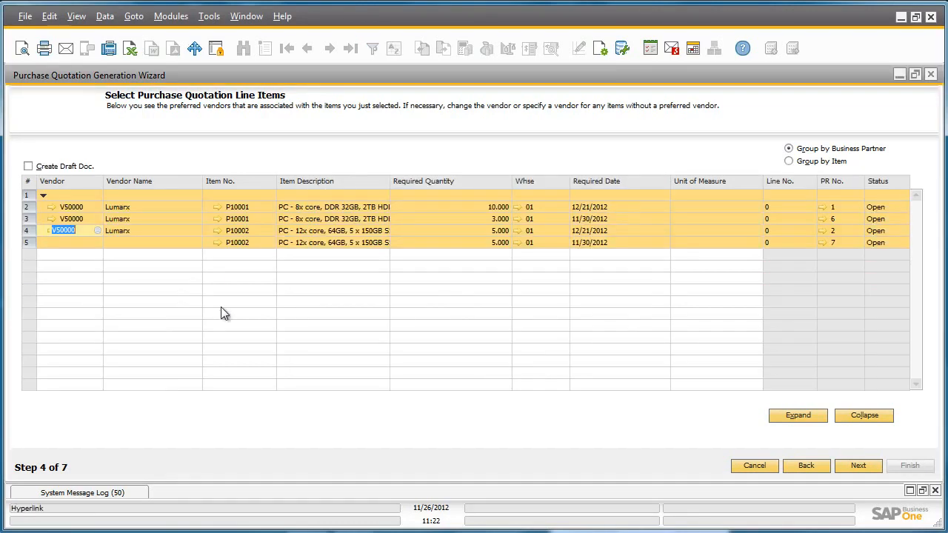
{"action": "left_click", "coordinate": [90, 245]}
{"action": "left_click", "coordinate": [97, 243]}
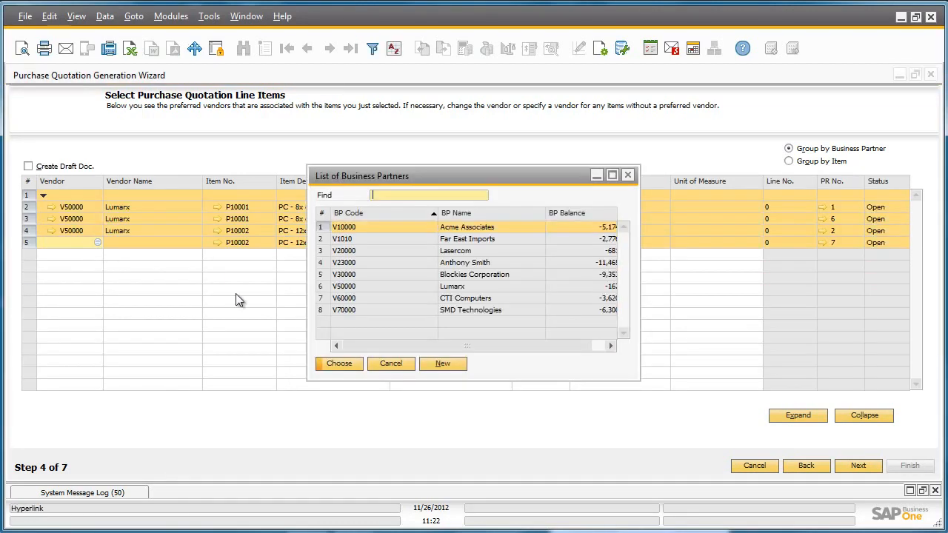
{"action": "double_click", "coordinate": [437, 287]}
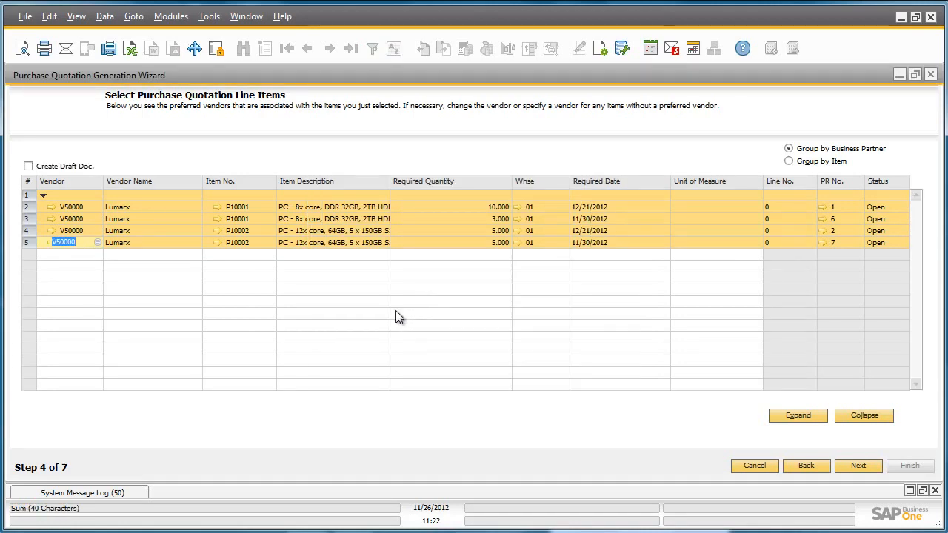
Step: Accept the preview results, choose Execute without saving the parameter set, and confirm generating the purchase quotation
{"action": "left_click", "coordinate": [857, 465]}
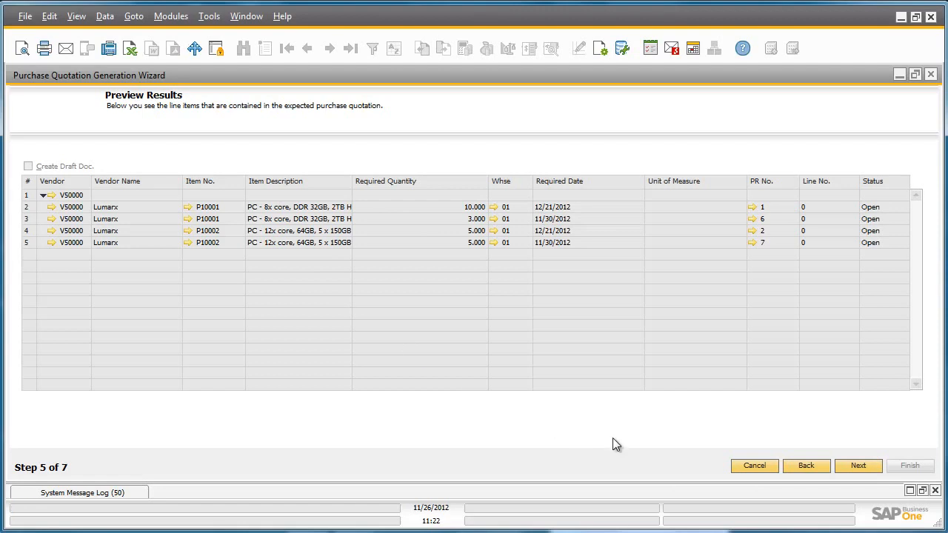
{"action": "left_click", "coordinate": [875, 468]}
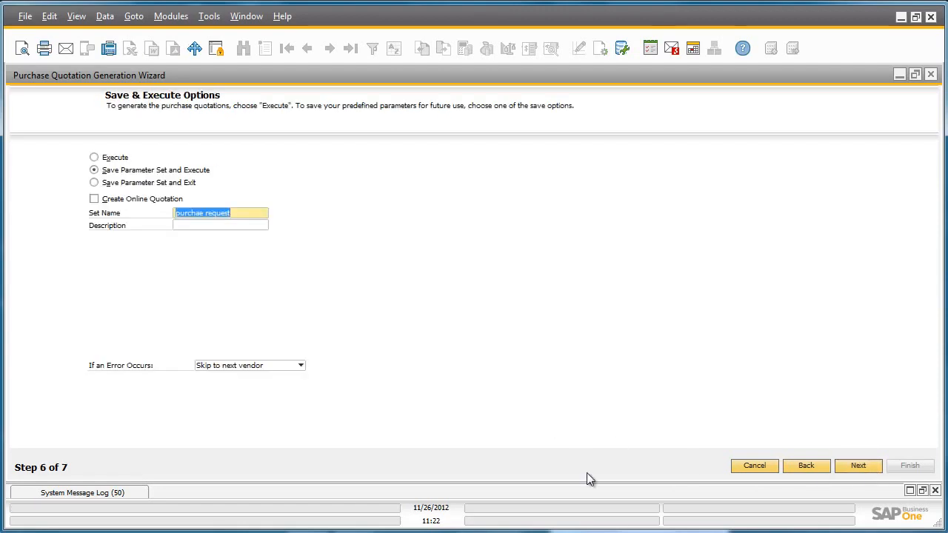
{"action": "left_click", "coordinate": [94, 157]}
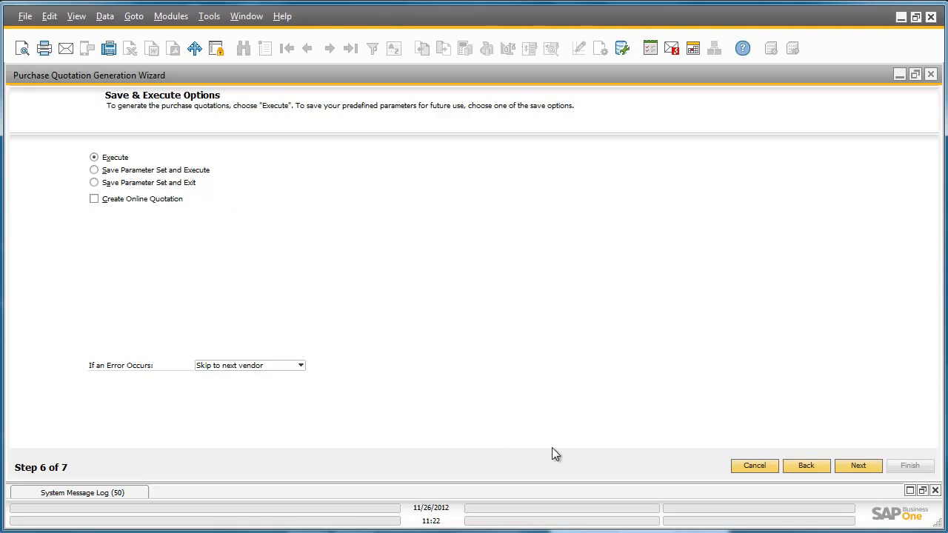
{"action": "left_click", "coordinate": [858, 466]}
{"action": "left_click", "coordinate": [325, 283]}
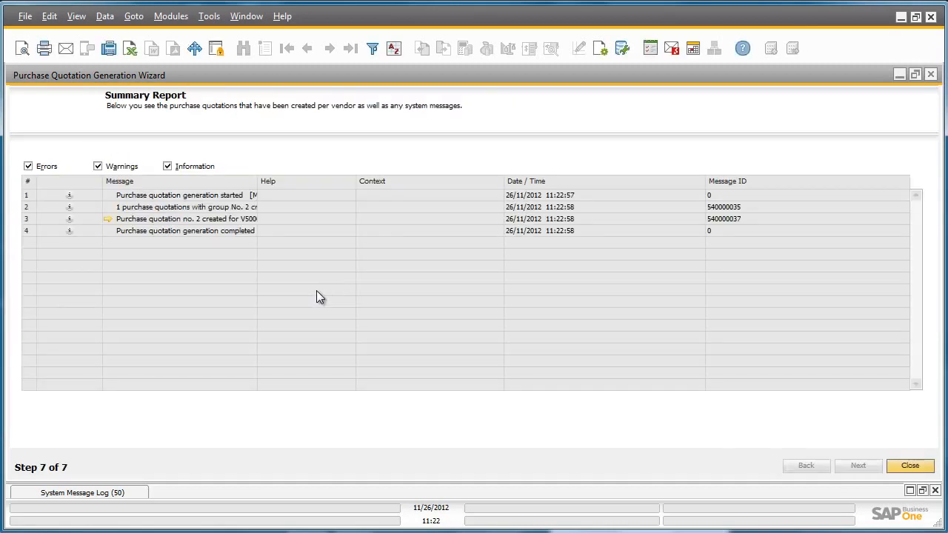
Step: Open the generated purchase quotation from the summary report, maximize it and examine its contents
{"action": "left_click", "coordinate": [107, 220]}
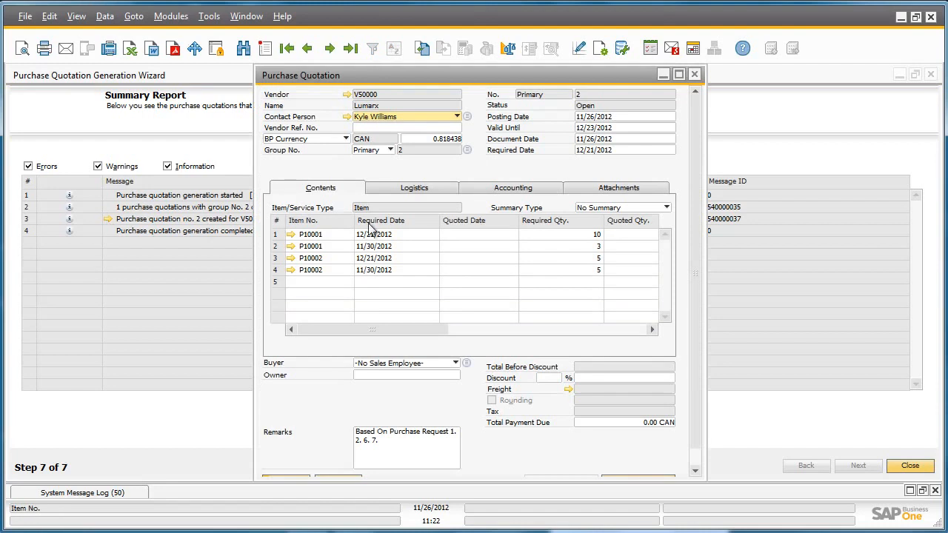
{"action": "left_click", "coordinate": [679, 74]}
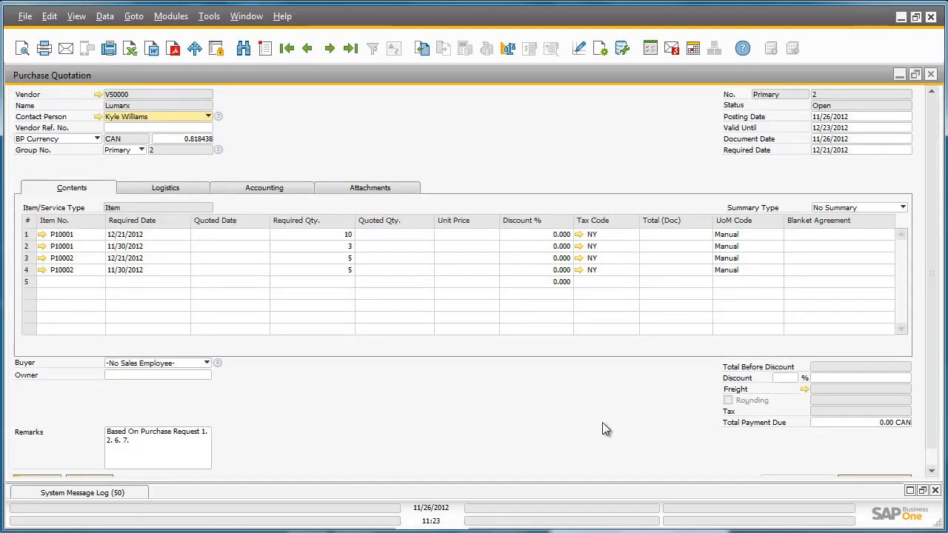
{"action": "scroll", "coordinate": [925, 437], "scroll_direction": "down", "scroll_amount": 1}
{"action": "left_click", "coordinate": [879, 465]}
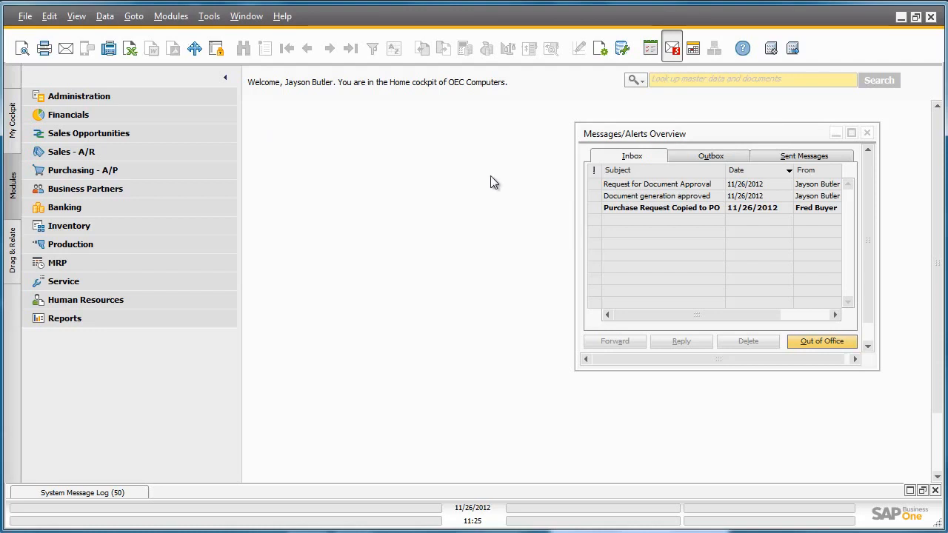
Step: Open the linked purchase request from the "Purchase Request Copied to PO" inbox message
{"action": "left_click", "coordinate": [643, 208]}
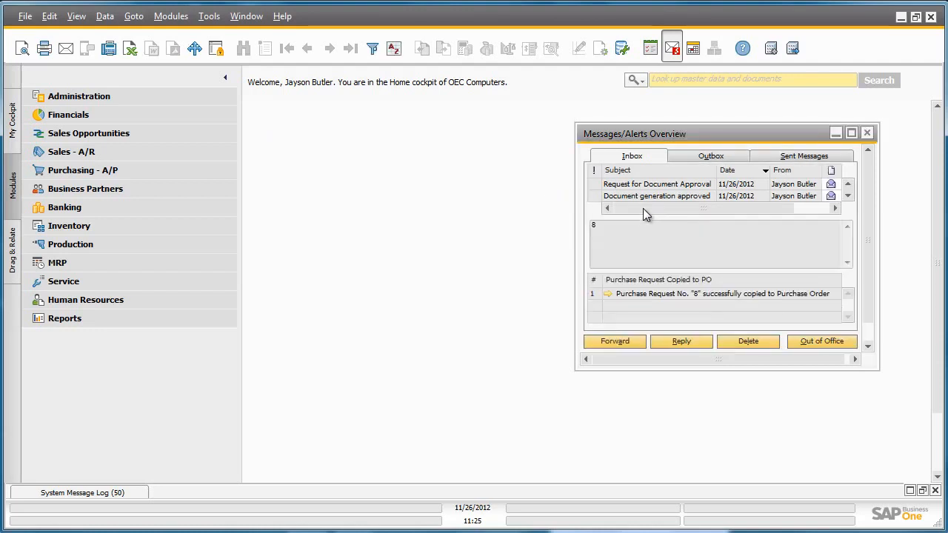
{"action": "left_click", "coordinate": [647, 291]}
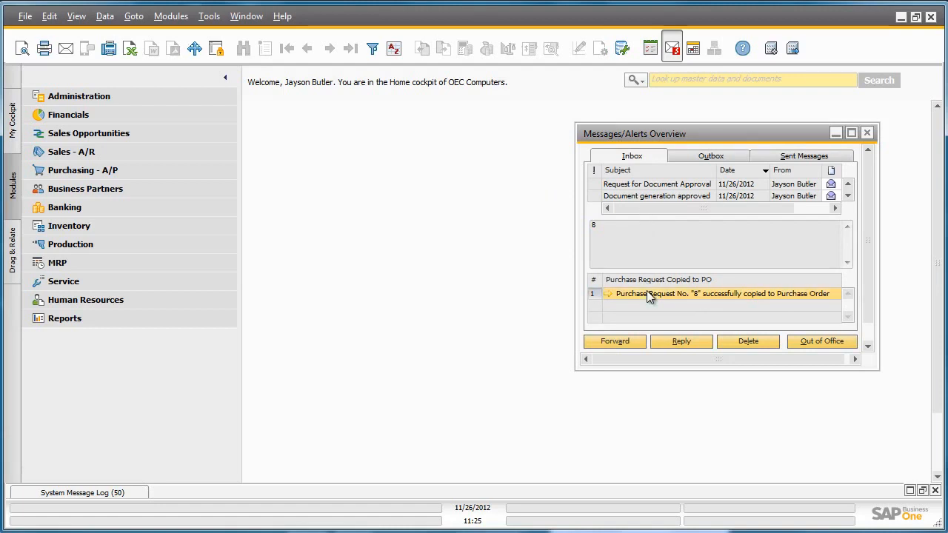
{"action": "left_click", "coordinate": [607, 294]}
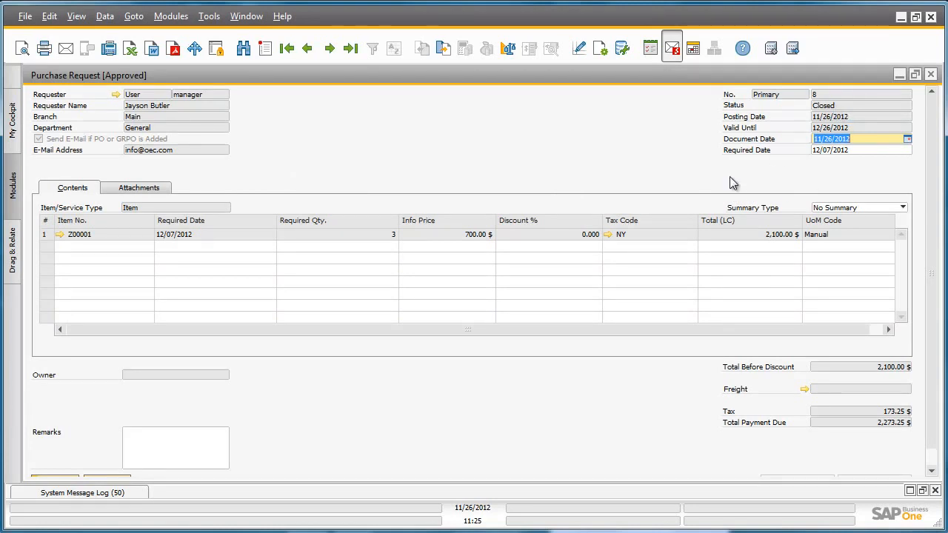
Step: Display the purchase request's Relationship Map and open the purchase order linked to it
{"action": "right_click", "coordinate": [338, 238]}
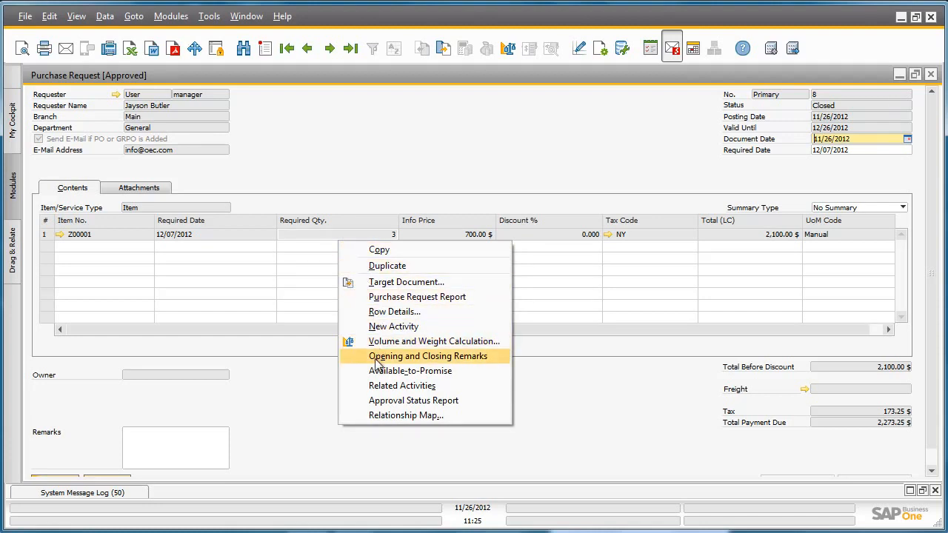
{"action": "left_click", "coordinate": [382, 413]}
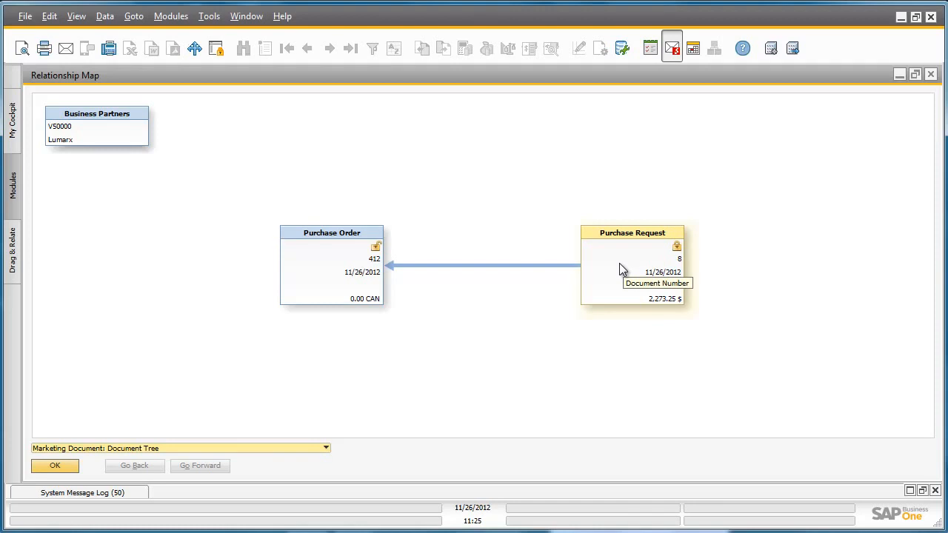
{"action": "double_click", "coordinate": [315, 267]}
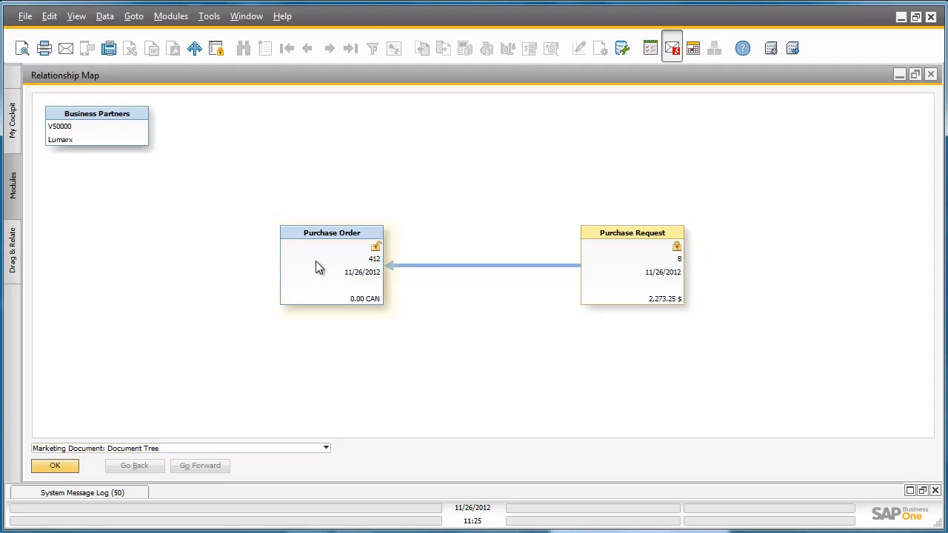